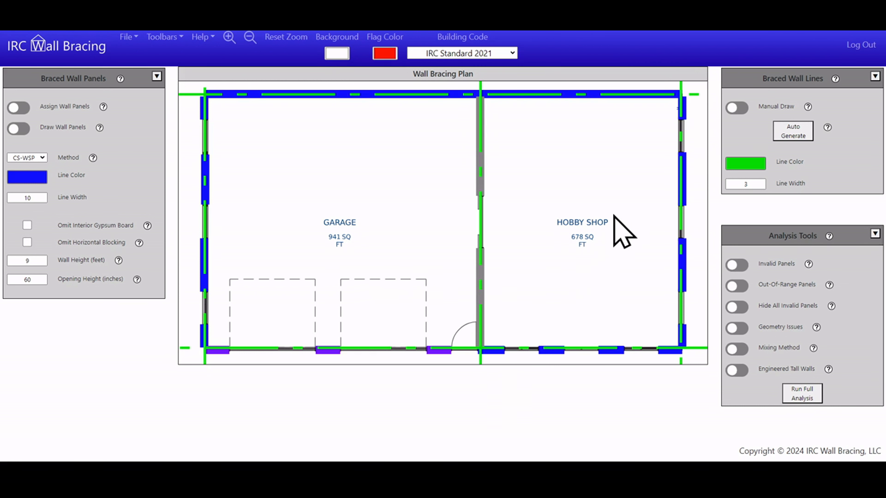
Turn on wall panel assignment and open the settings of the lower long panel on the hobby shop's right exterior wall
left_click_drag(570, 162, 390, 190)
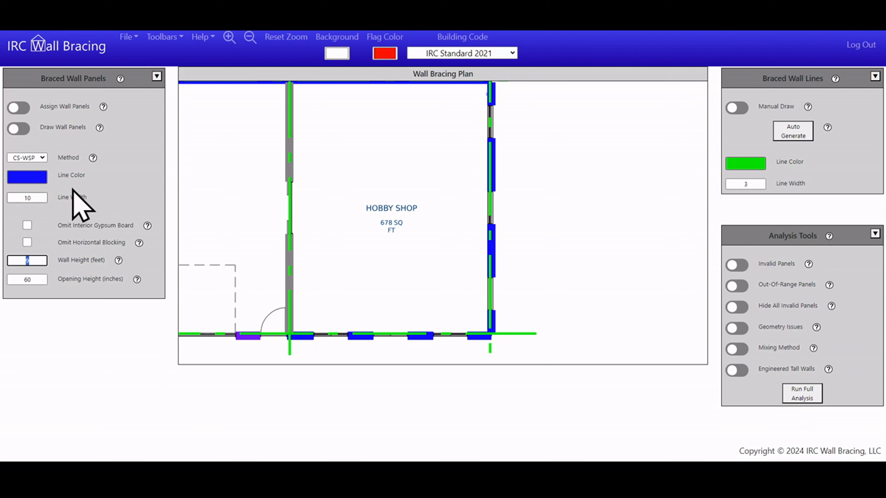
left_click(17, 108)
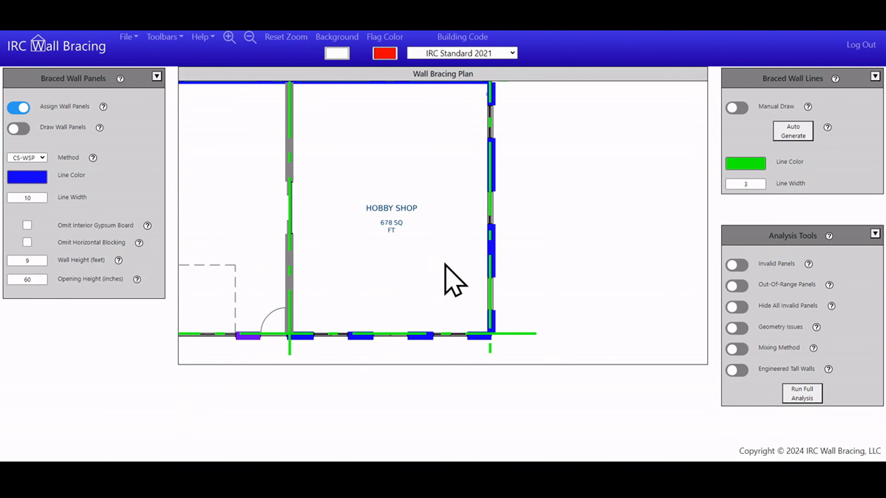
left_click(488, 255)
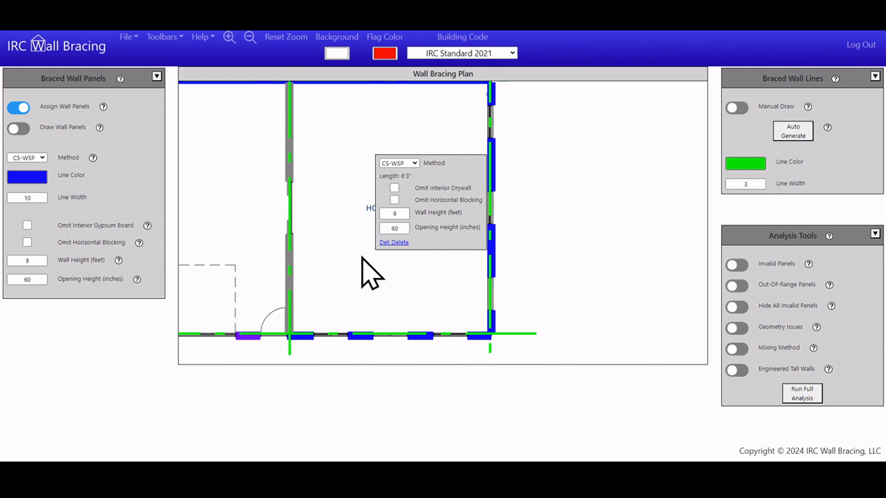
Set the default wall height to 14 feet and enable the engineered tall wall option
double_click(27, 260)
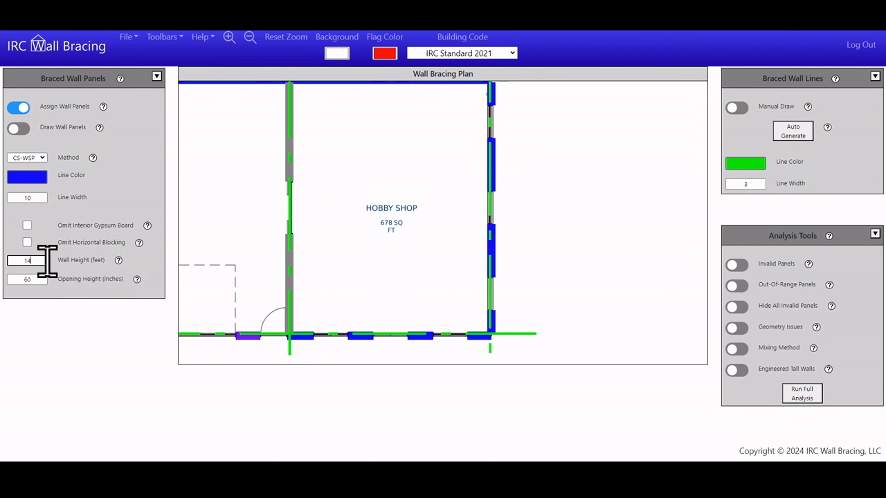
key("Tab")
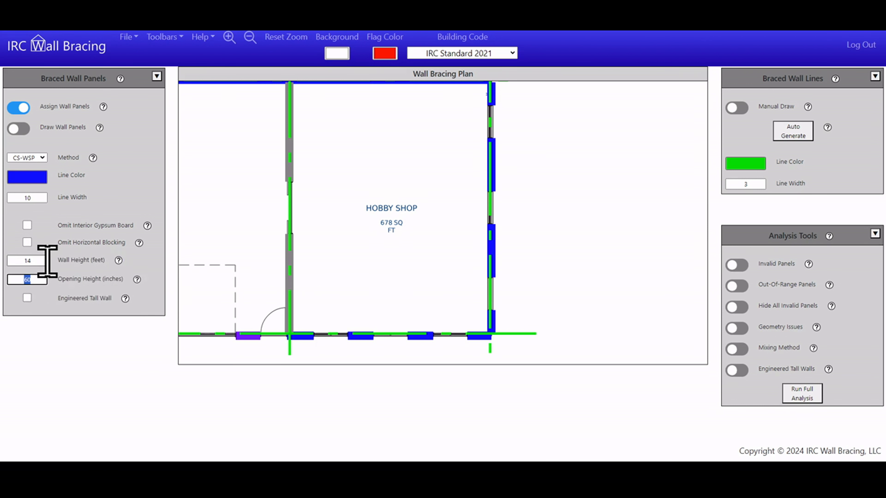
left_click(27, 298)
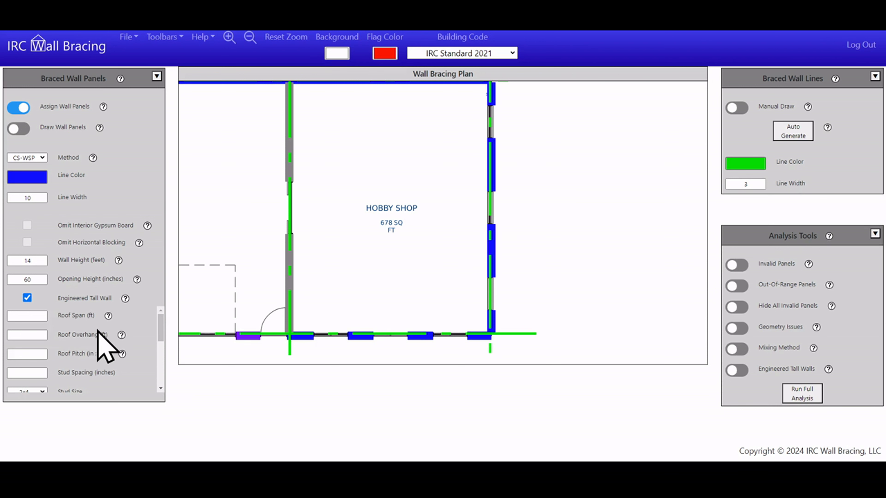
scroll(87, 353, "down", 5)
scroll(89, 365, "up", 3)
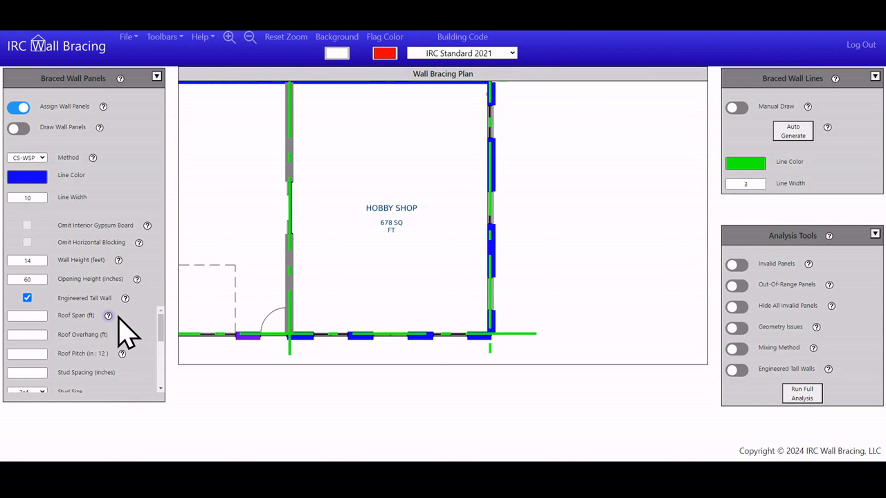
Consult the roof span help diagram and set the roof span to 23 ft
left_click(109, 316)
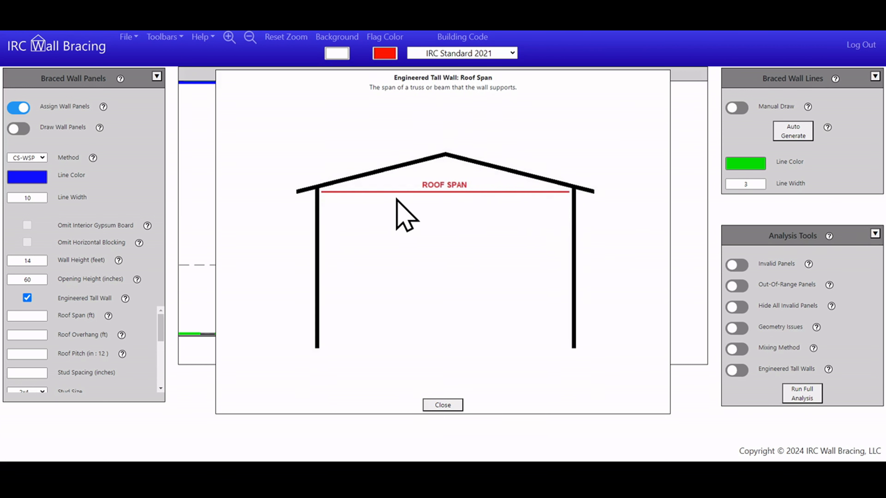
left_click(436, 406)
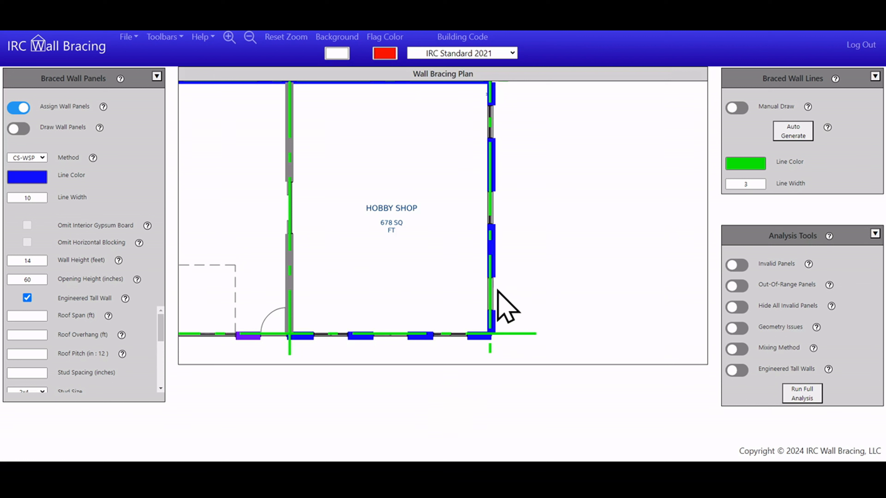
left_click(32, 316)
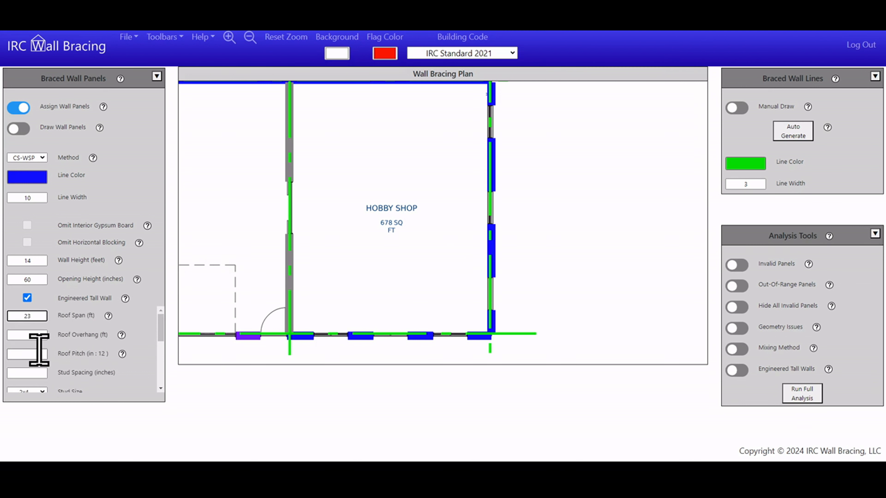
Consult the roof overhang help diagram and set the roof overhang to 1 ft
left_click(30, 334)
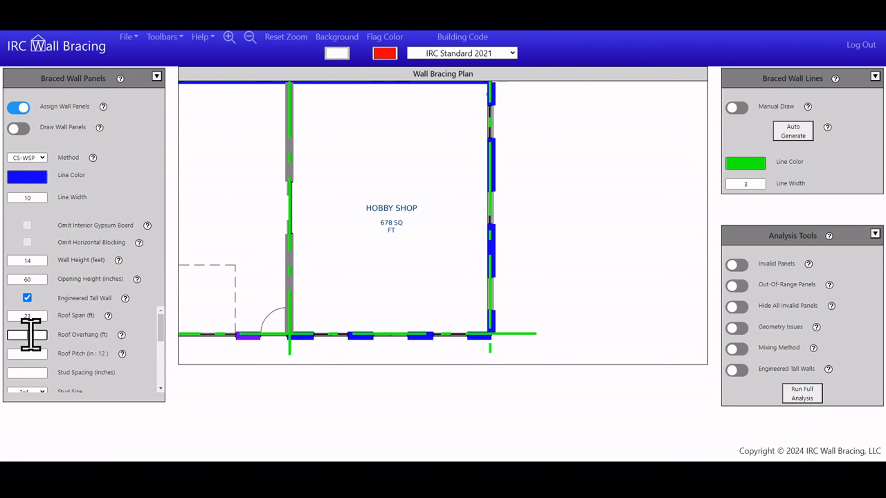
left_click(121, 335)
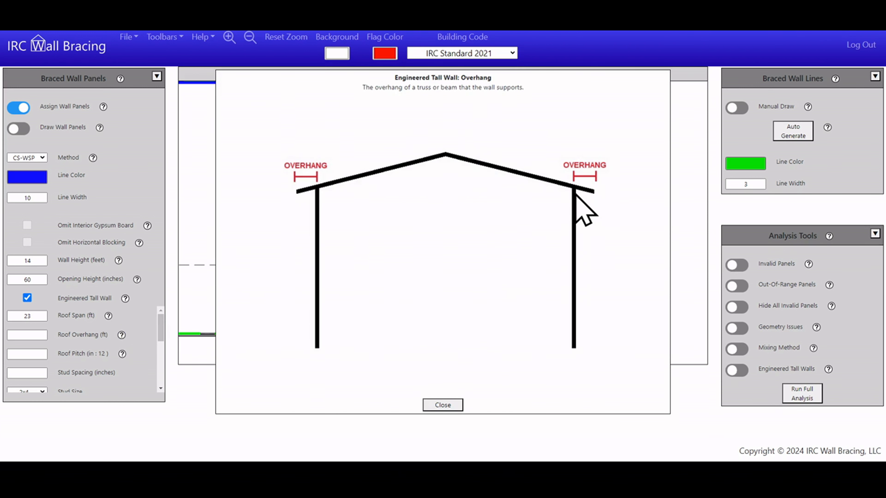
left_click(434, 404)
left_click(26, 335)
type("1")
Set the roof pitch to 12 in 12 and the stud spacing to 16 inches
left_click(39, 354)
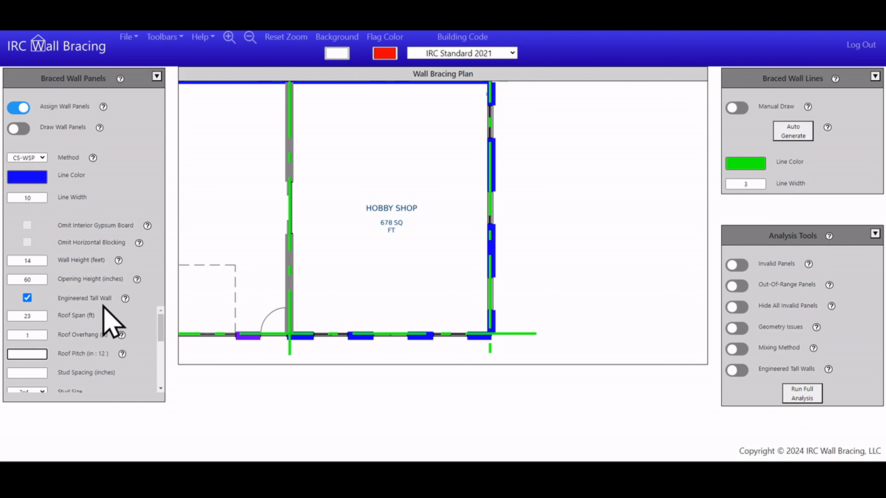
left_click(30, 373)
left_click(71, 290)
scroll(87, 325, "down", 1)
left_click(24, 327)
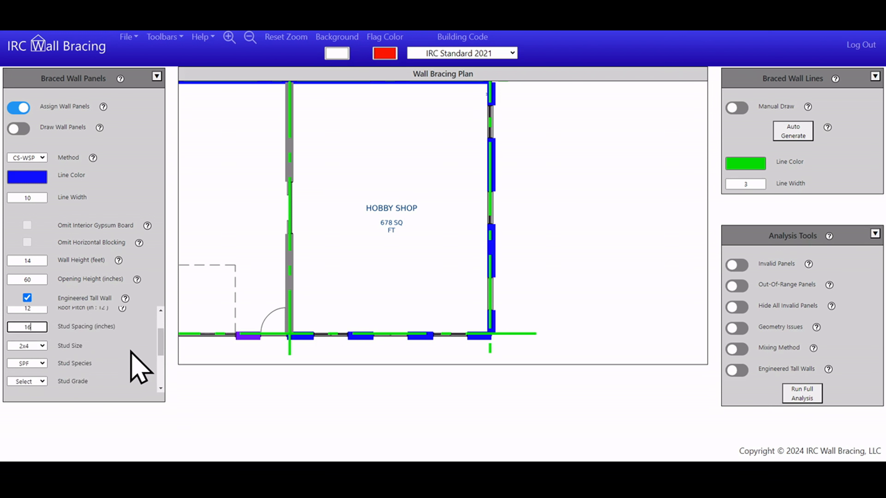
Set the stud grade to No. 2, keeping the 2x4 stud size and SPF species
left_click(104, 345)
scroll(104, 345, "down", 1)
scroll(67, 336, "up", 1)
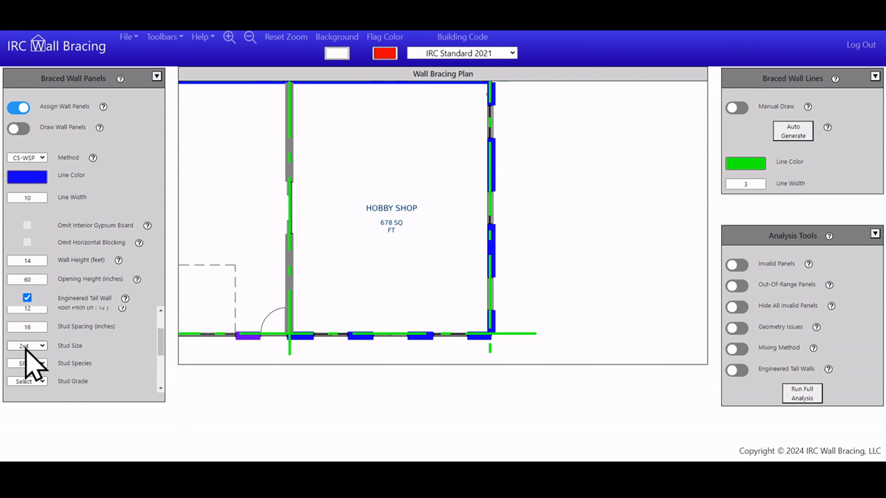
scroll(53, 366, "down", 1)
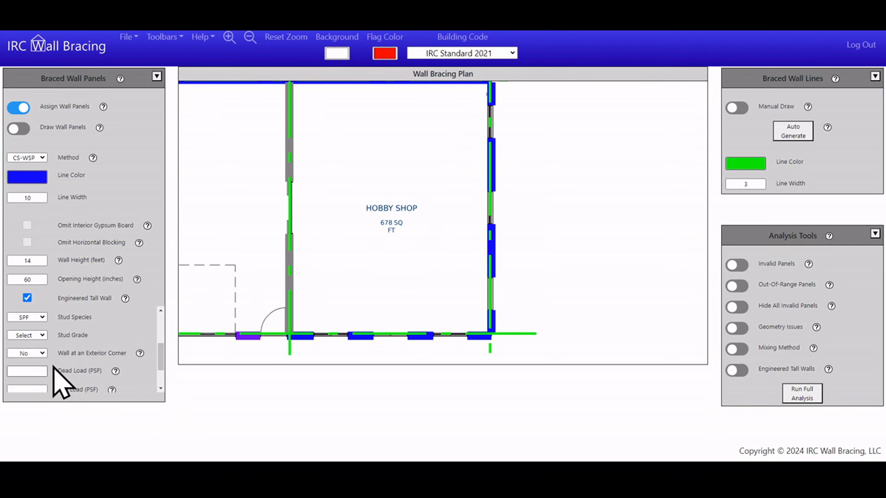
left_click(39, 335)
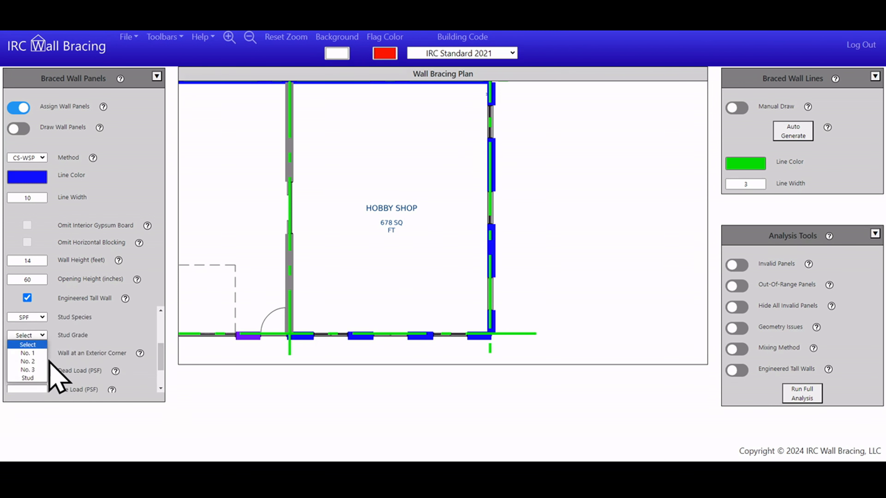
left_click(24, 361)
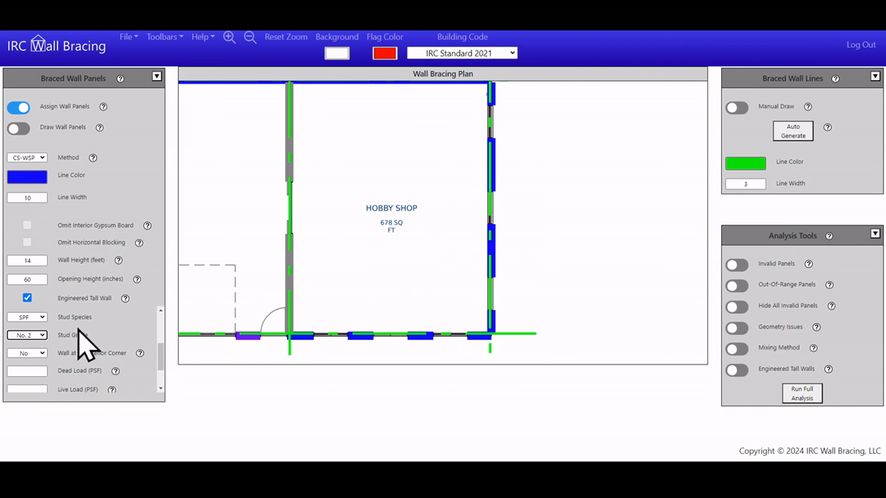
Enter a dead load of 10, live load of 0, roof load of 20 and snow load of 30 PSF
scroll(153, 361, "down", 2)
scroll(156, 370, "down", 1)
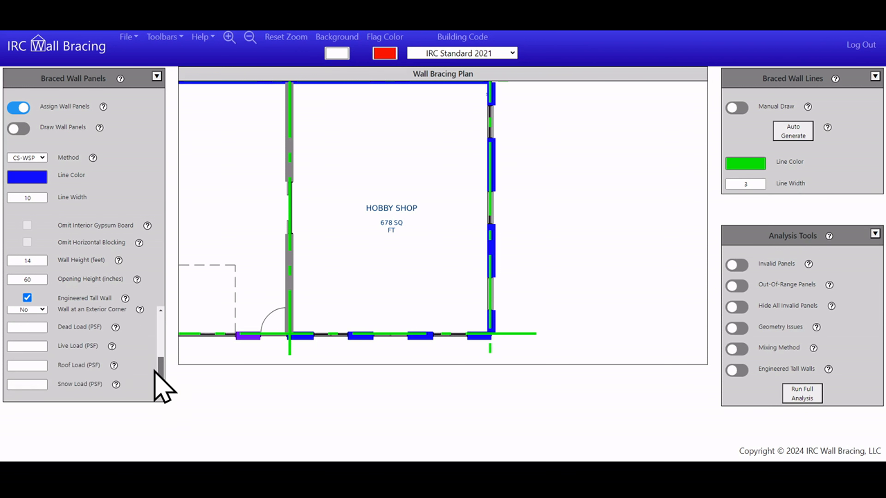
left_click(35, 327)
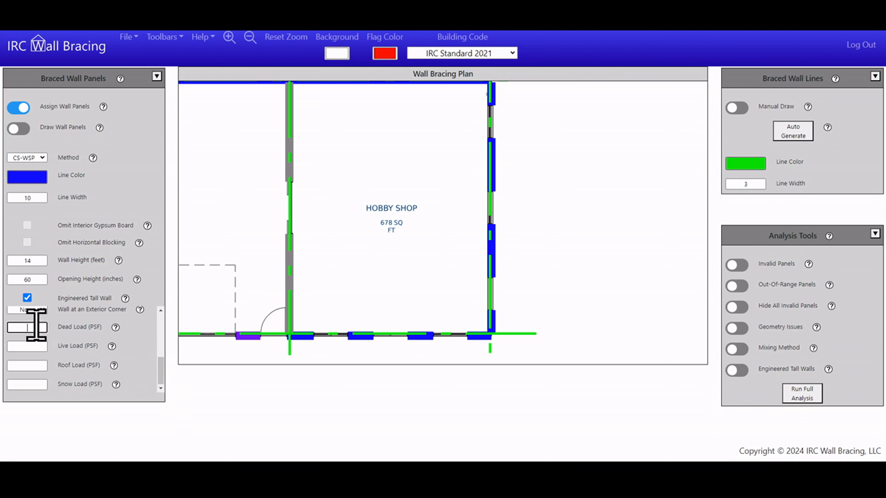
type("10")
left_click(34, 345)
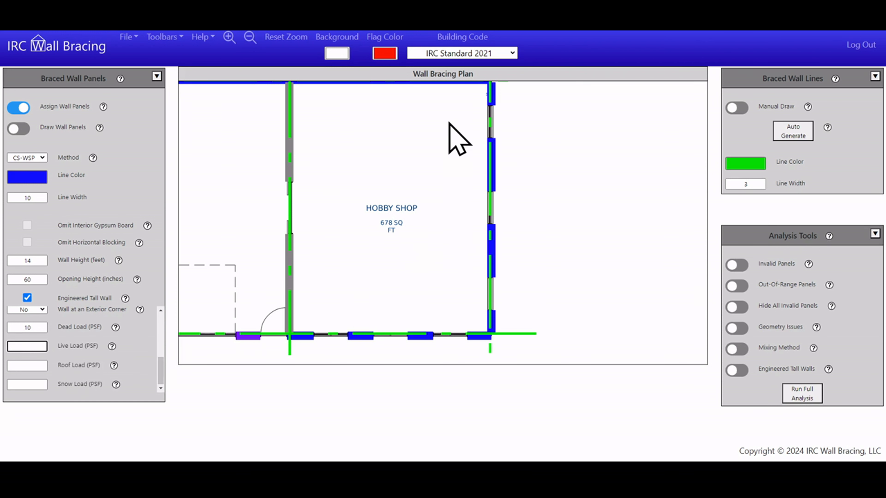
type("0")
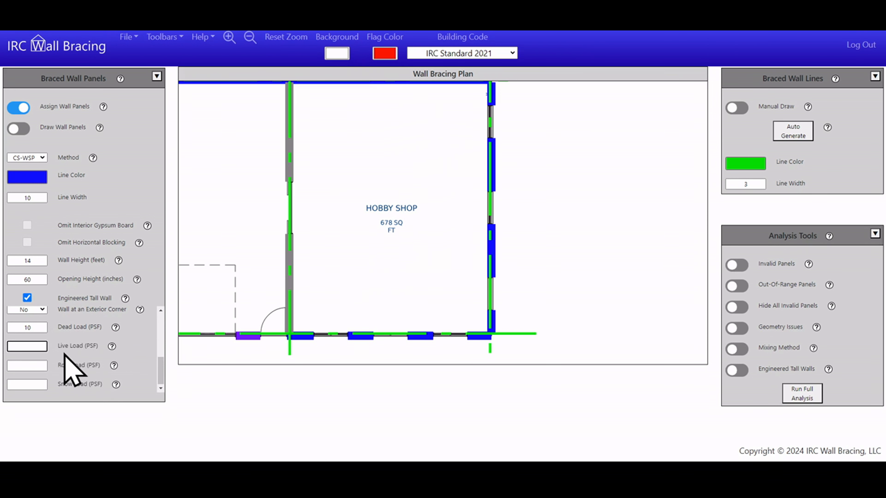
left_click(33, 365)
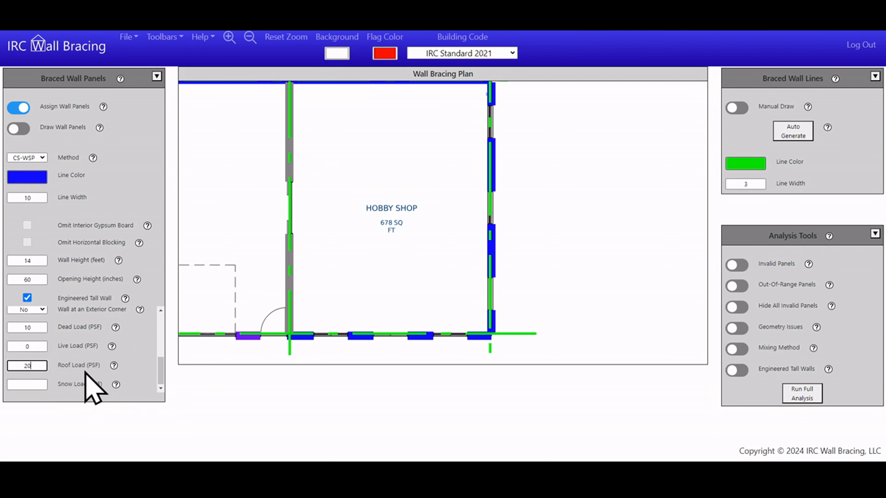
left_click(35, 384)
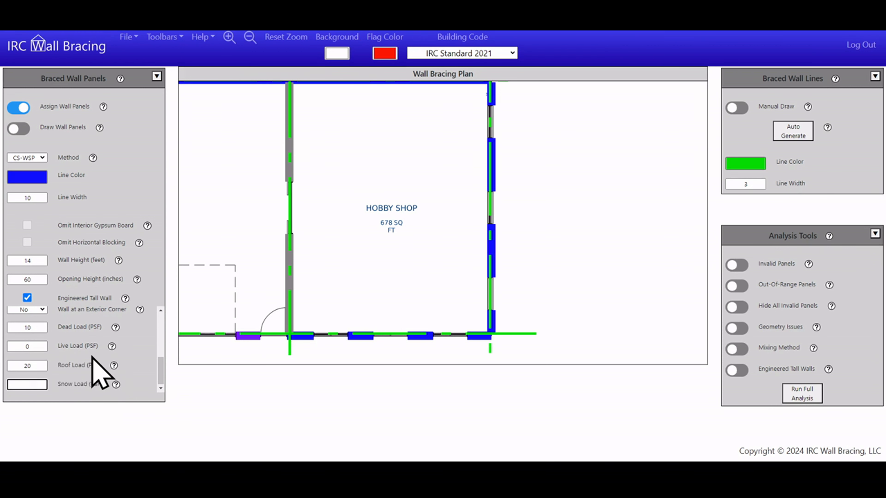
left_click_drag(161, 363, 160, 365)
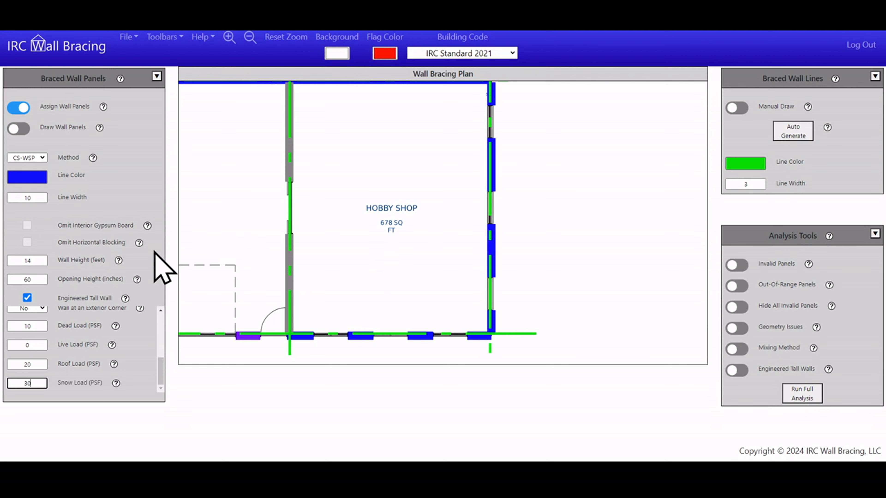
mouse_move(161, 370)
left_mouse_down()
mouse_move(164, 309)
mouse_move(160, 367)
left_mouse_up()
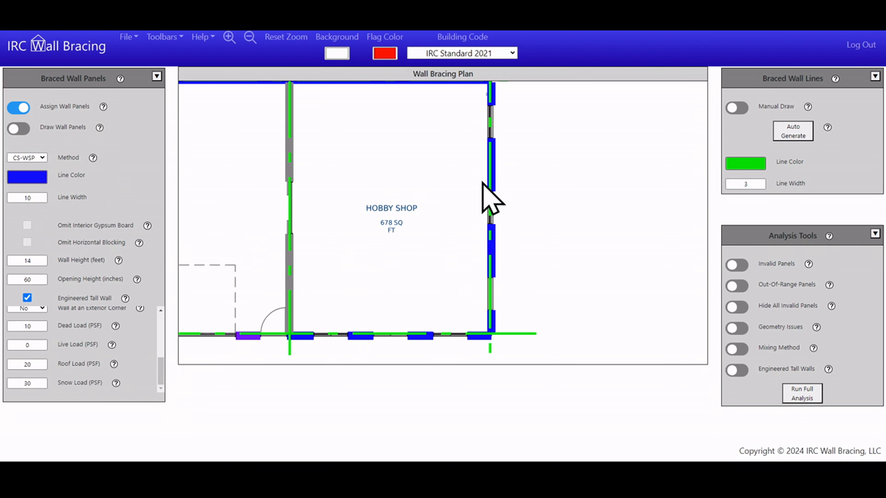
Apply the tall wall settings to the two long panels on the hobby shop's right wall and turn on the Engineered Tall Walls analysis
left_click(489, 253)
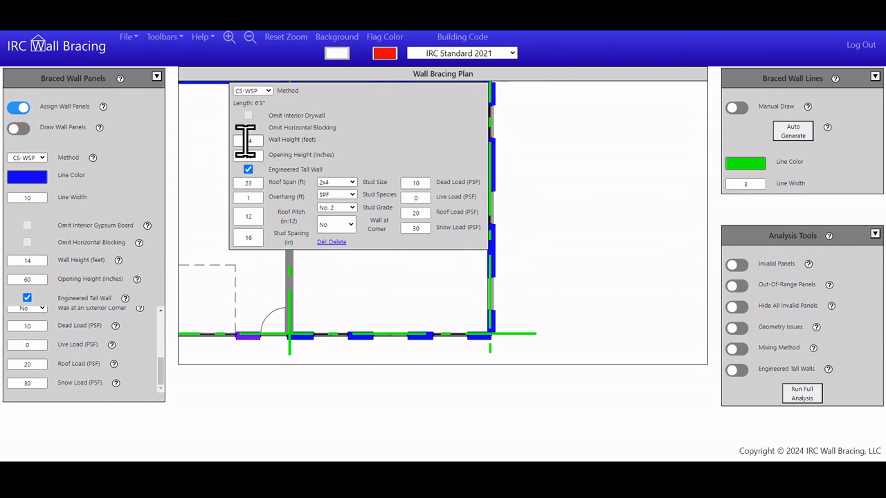
left_click(589, 198)
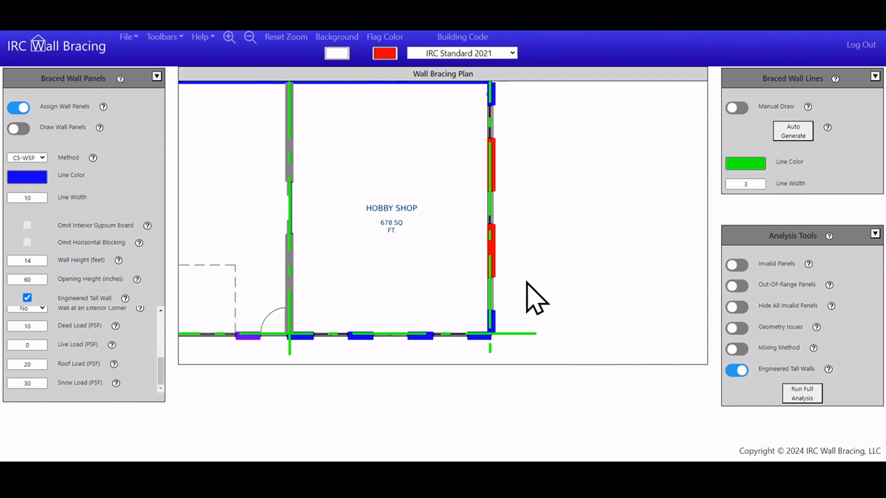
Choose a larger stud size for the lower flagged tall wall panel on the hobby shop's right wall
scroll(502, 254, "up", 4)
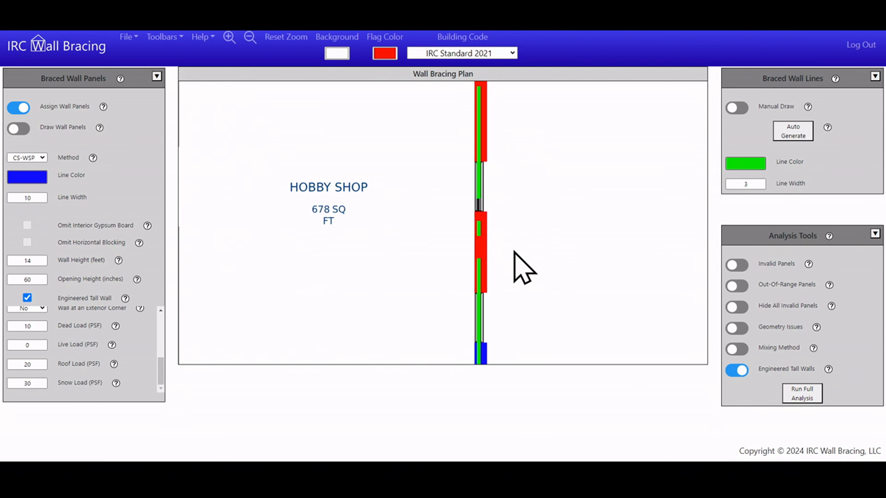
left_click(478, 241)
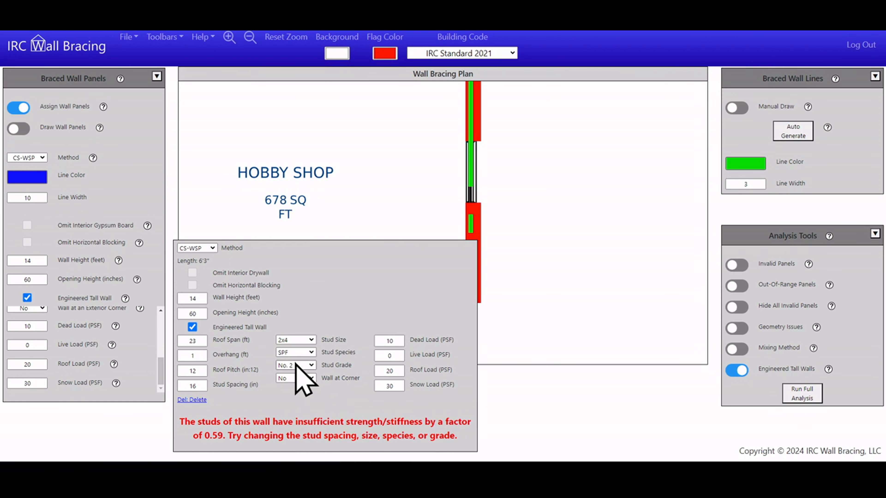
left_click(301, 341)
left_click(301, 357)
left_click(551, 250)
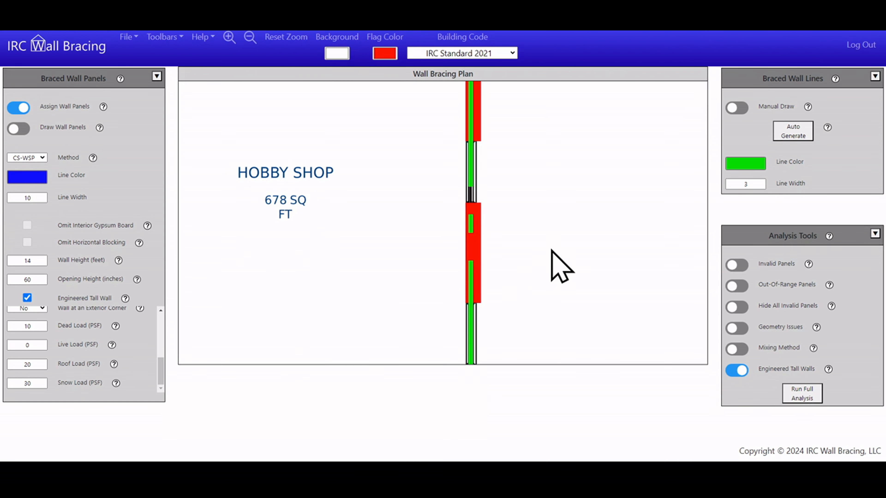
Choose a larger stud size for the upper flagged tall wall panel on the hobby shop's right wall
left_click(477, 115)
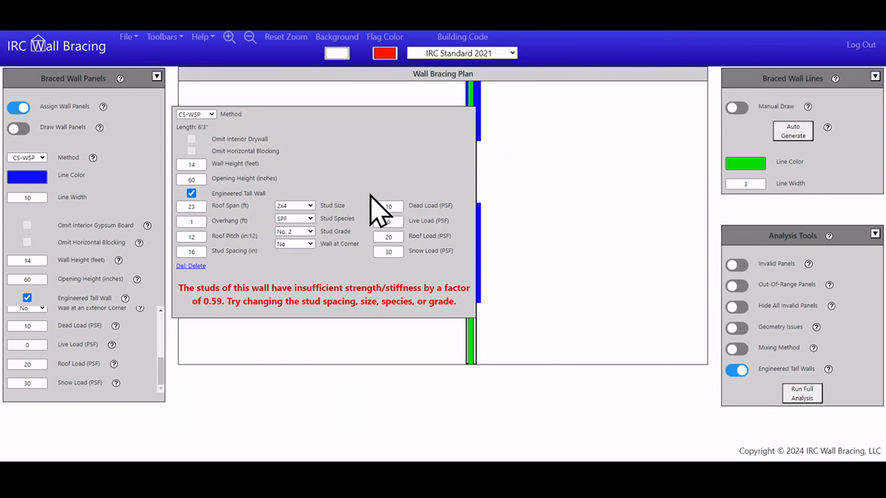
left_click(310, 206)
left_click(294, 222)
left_click(595, 274)
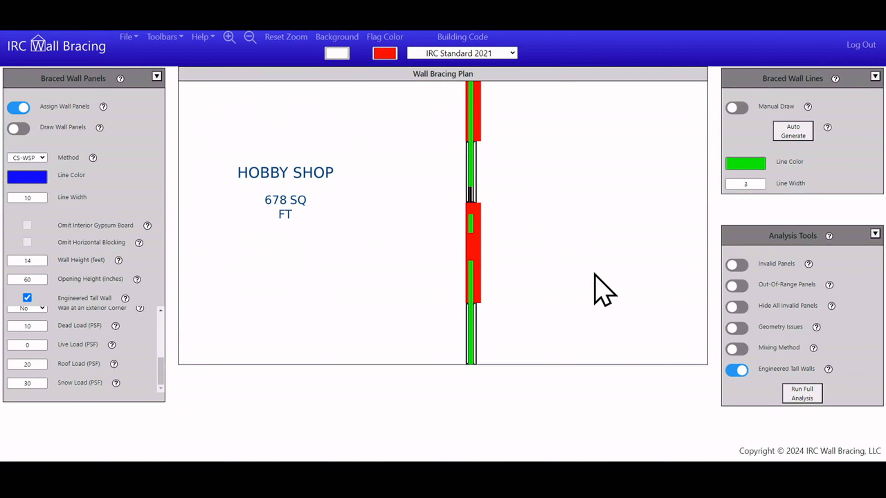
Rerun the Engineered Tall Walls analysis by switching it off and on again
left_click(735, 370)
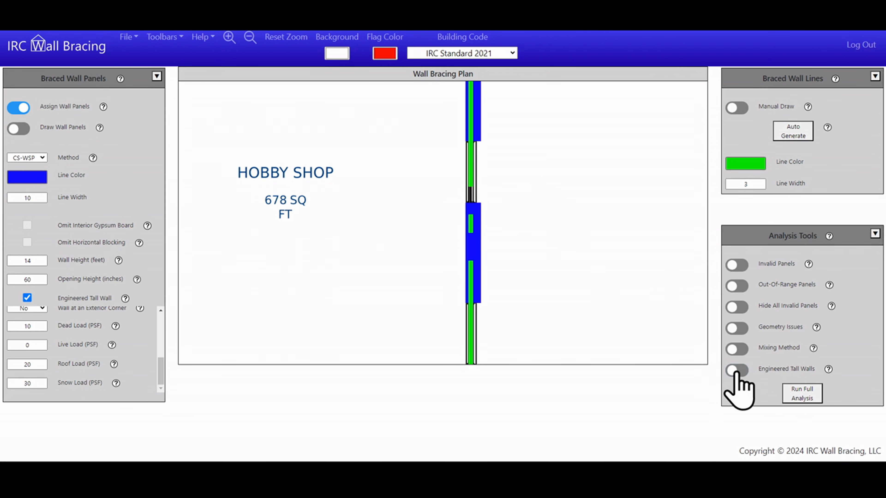
left_click(736, 371)
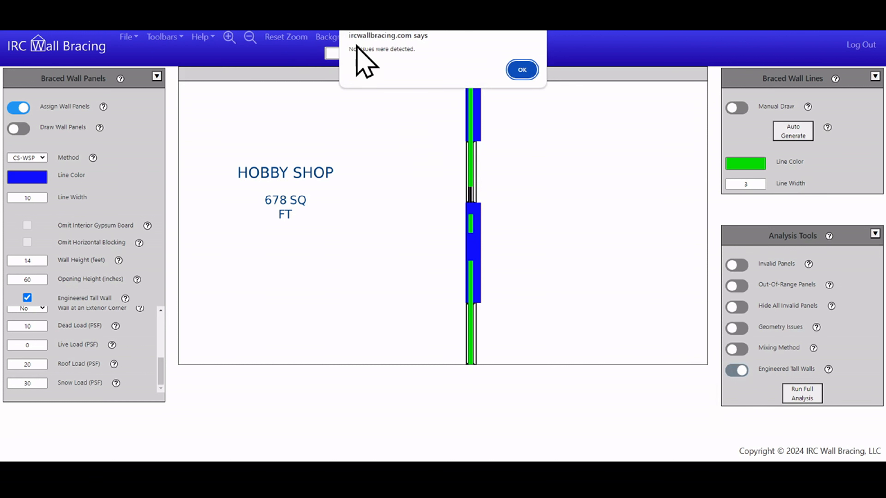
Close the tall wall analysis result and check both of the hobby shop's tall wall panels with the Invalid Panels analysis
left_click(522, 70)
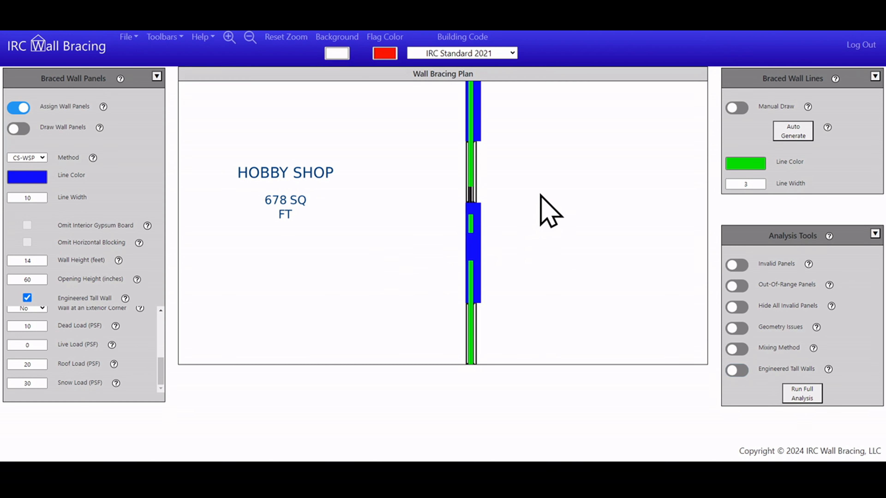
scroll(551, 211, "down", 3)
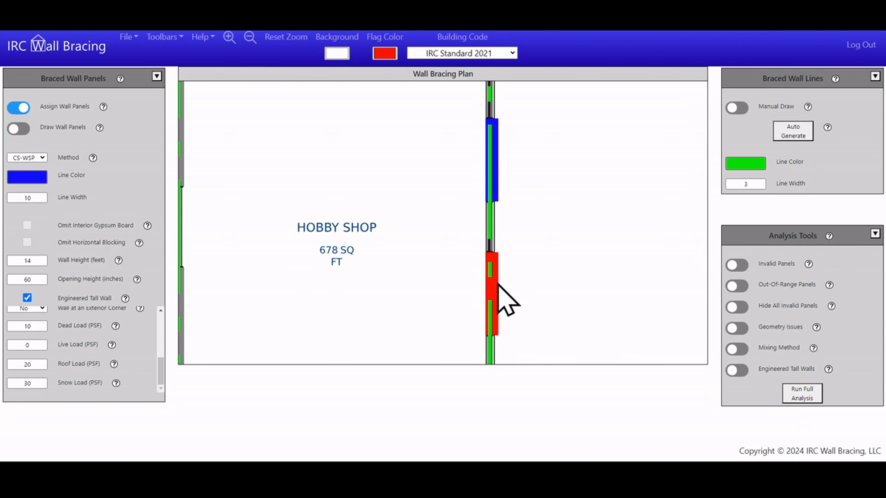
left_click(732, 265)
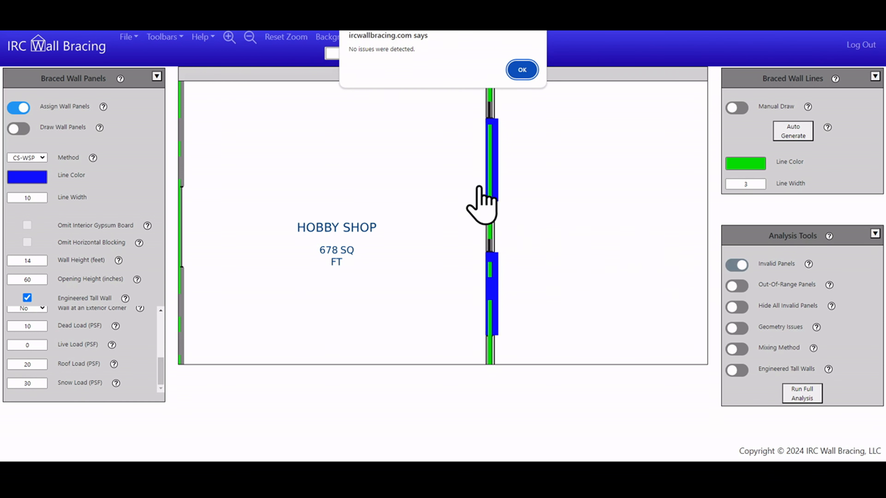
left_click(527, 71)
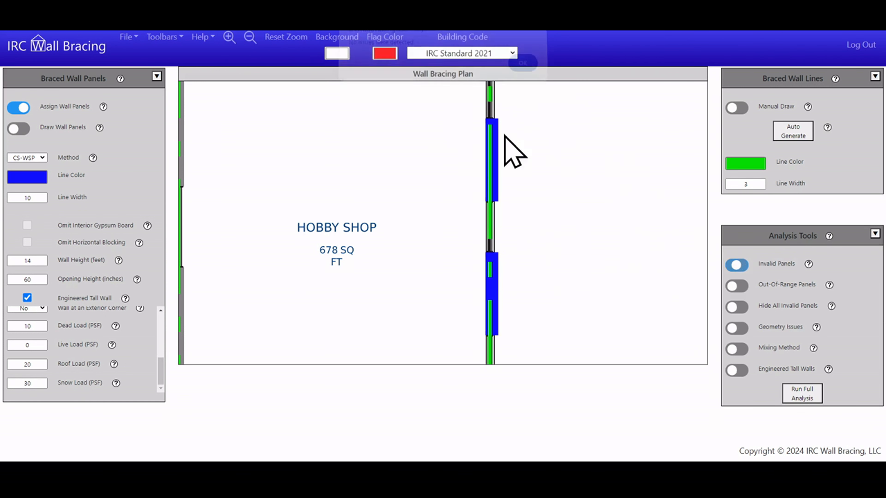
Set the wall height of the lower tall wall panel on the hobby shop's exterior wall to 16 feet
left_click(492, 285)
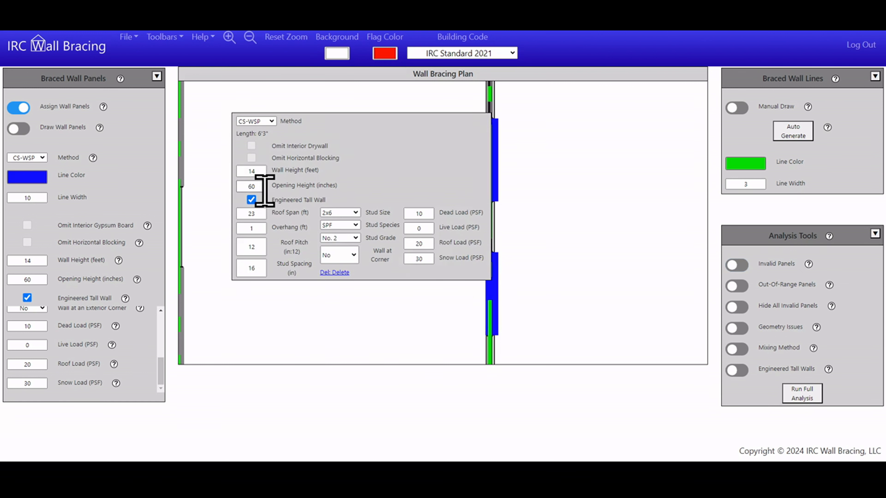
double_click(262, 172)
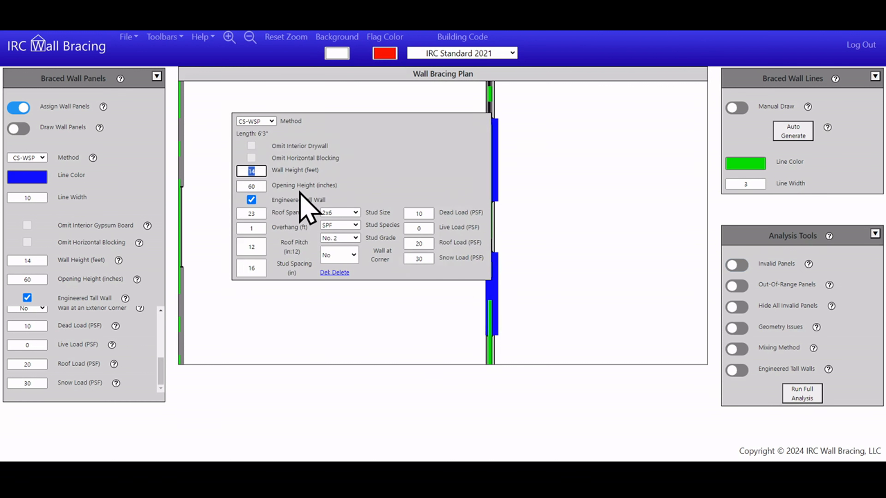
left_click(363, 311)
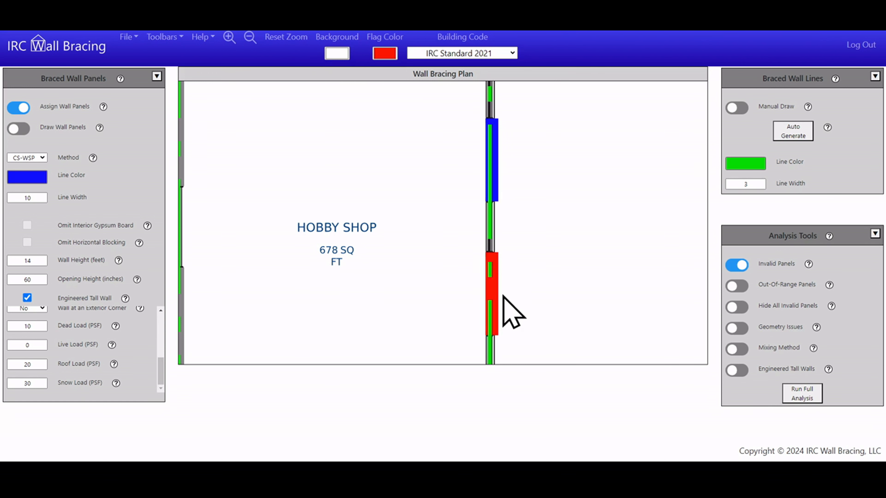
Turn off the Invalid Panels analysis, run the Engineered Tall Walls analysis and dismiss its result
left_click(736, 266)
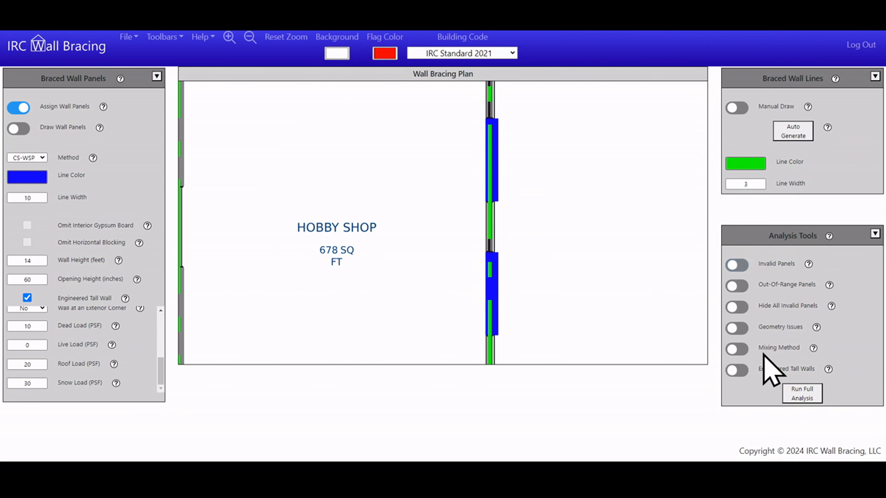
left_click(736, 369)
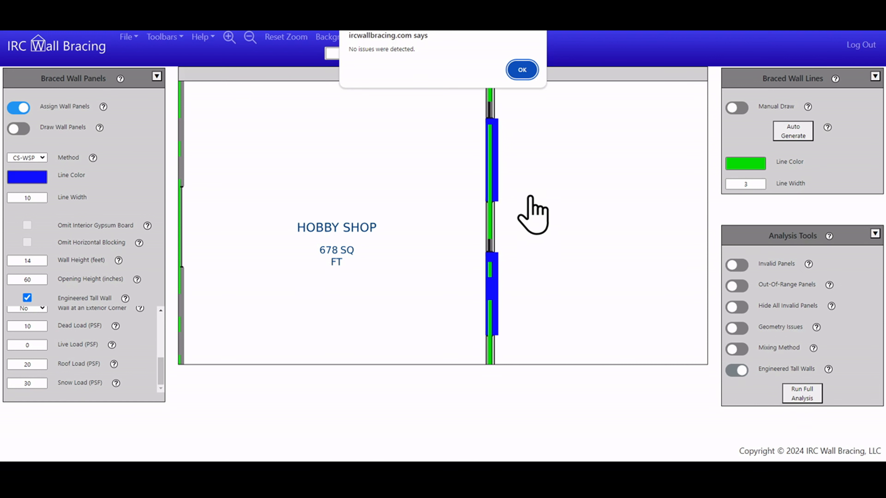
left_click(522, 69)
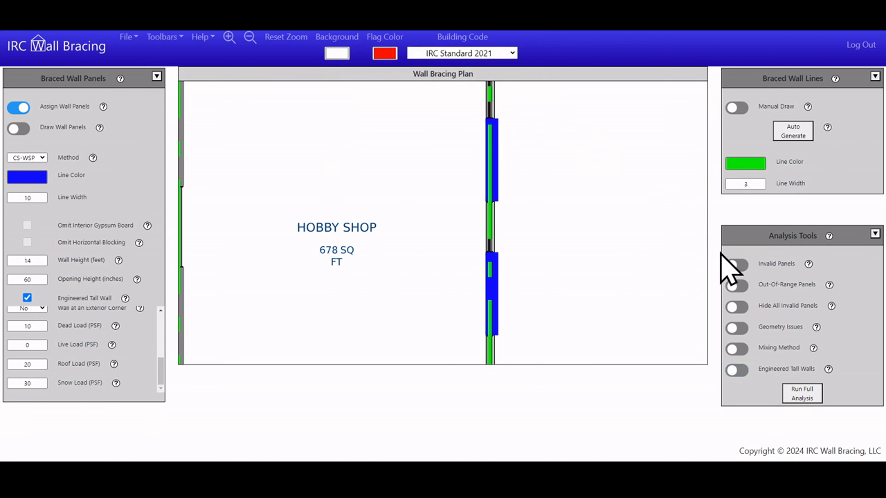
Turn on the Invalid Panels analysis, read the aspect ratio warning in the lower tall wall panel's properties, and turn the analysis off
left_click(737, 265)
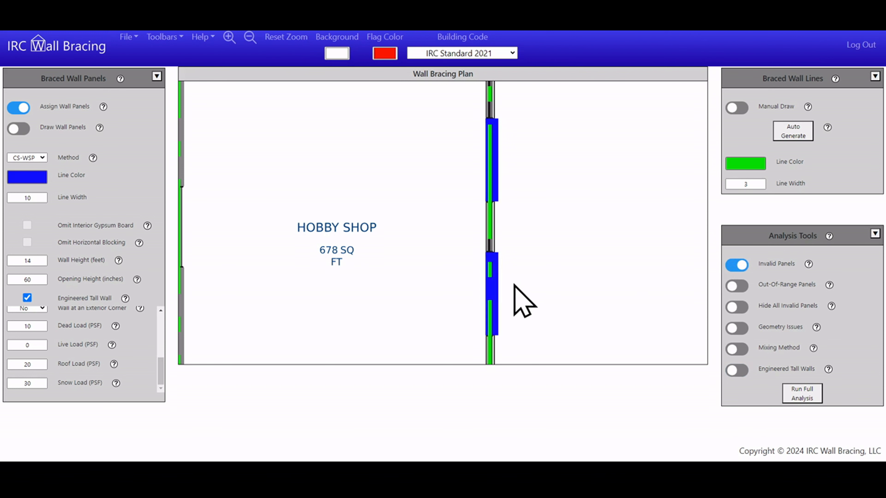
left_click(493, 284)
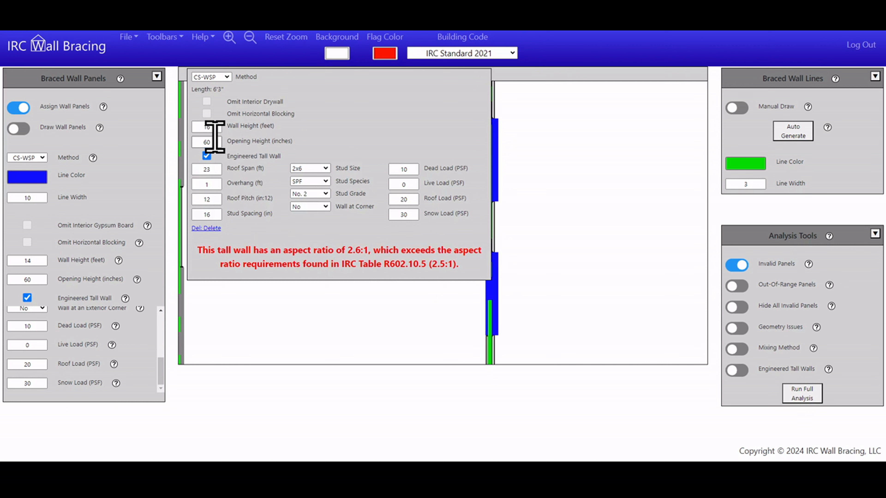
left_click(565, 244)
left_click(741, 265)
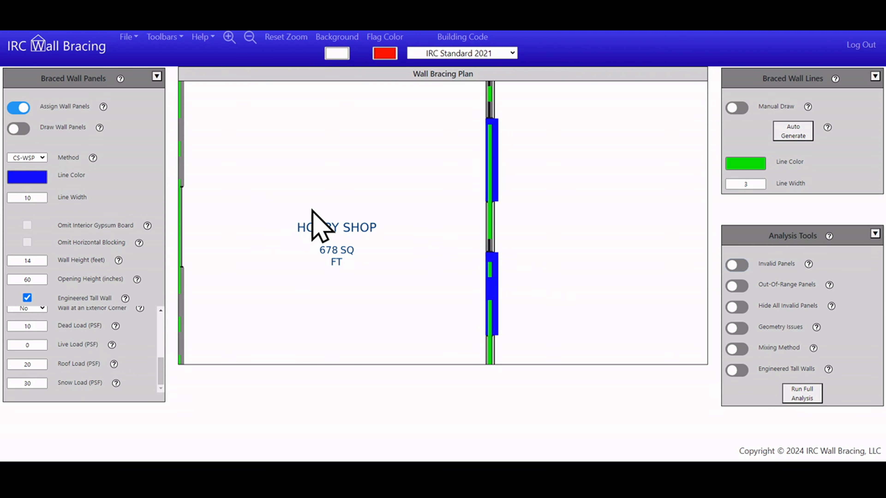
Switch the complete garage and hobby shop bracing plan from Design View to Report View
left_click(287, 38)
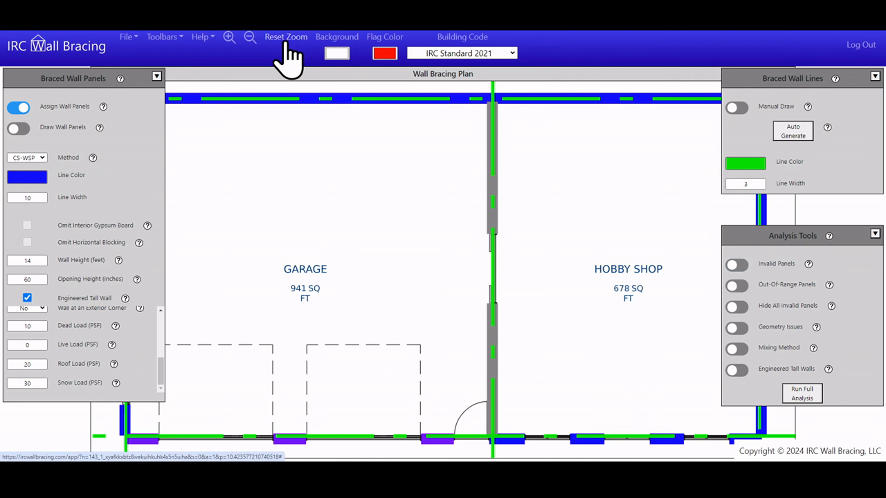
left_click(249, 38)
left_click(249, 38)
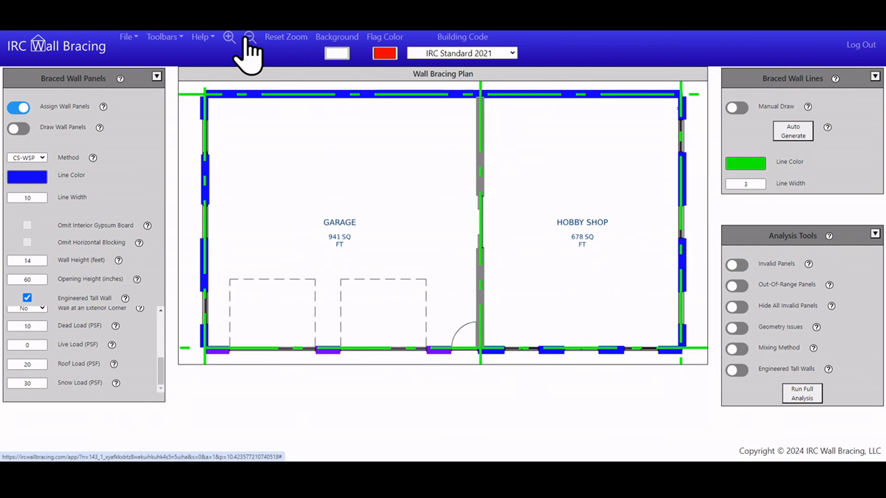
left_click(126, 37)
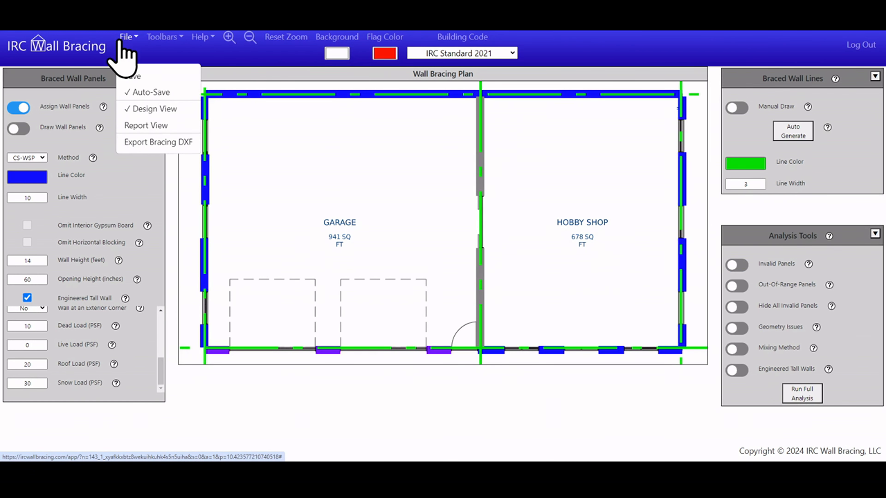
left_click(147, 127)
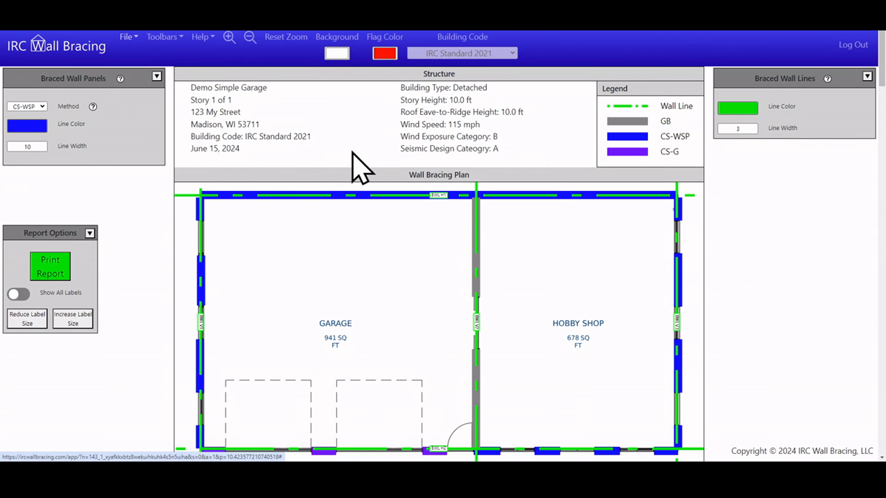
Examine the inputs and wood stud properties of both tall wall panels in the report's Engineered Tall Wall Summary
scroll(350, 178, "down", 15)
scroll(433, 202, "down", 15)
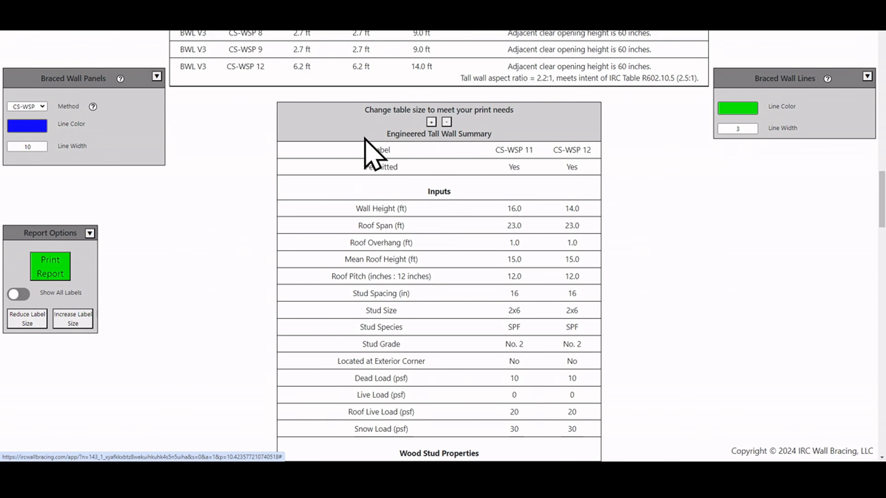
scroll(370, 150, "down", 1)
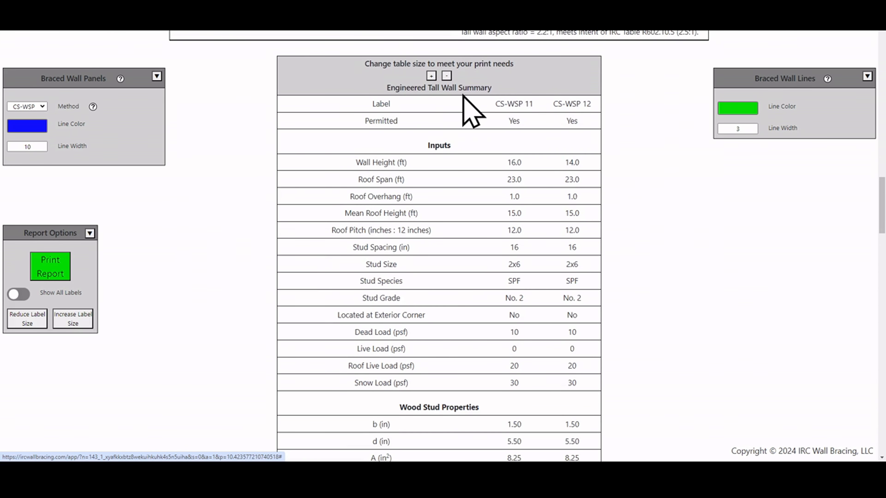
scroll(516, 133, "down", 1)
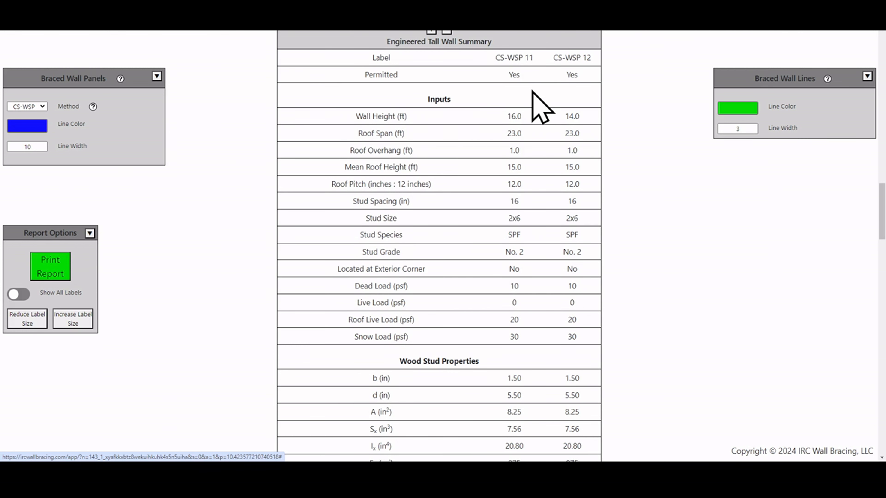
scroll(564, 208, "down", 2)
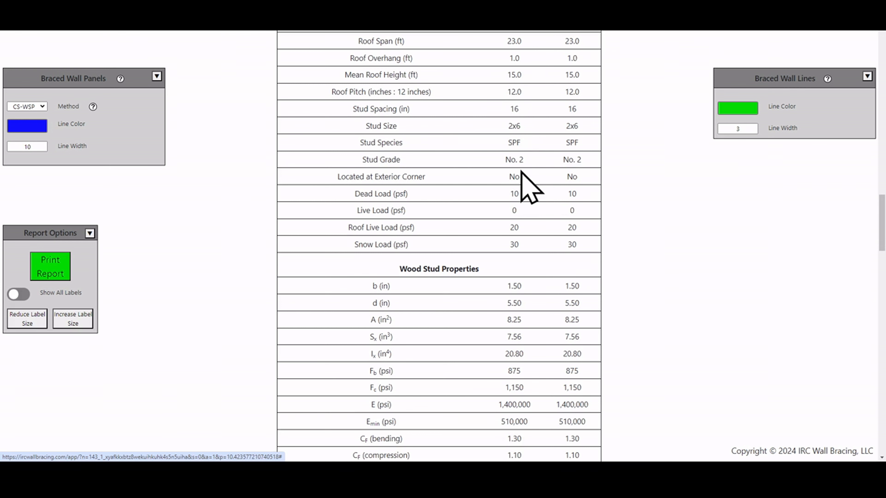
scroll(554, 175, "down", 3)
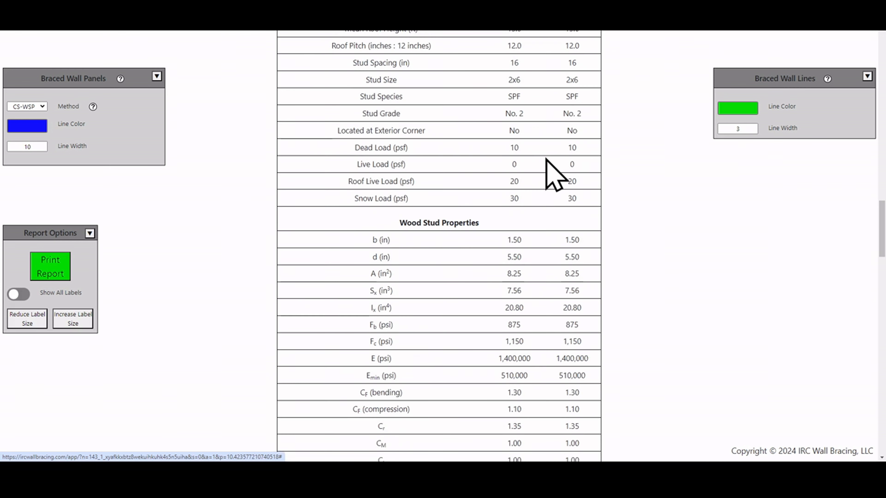
scroll(534, 189, "down", 2)
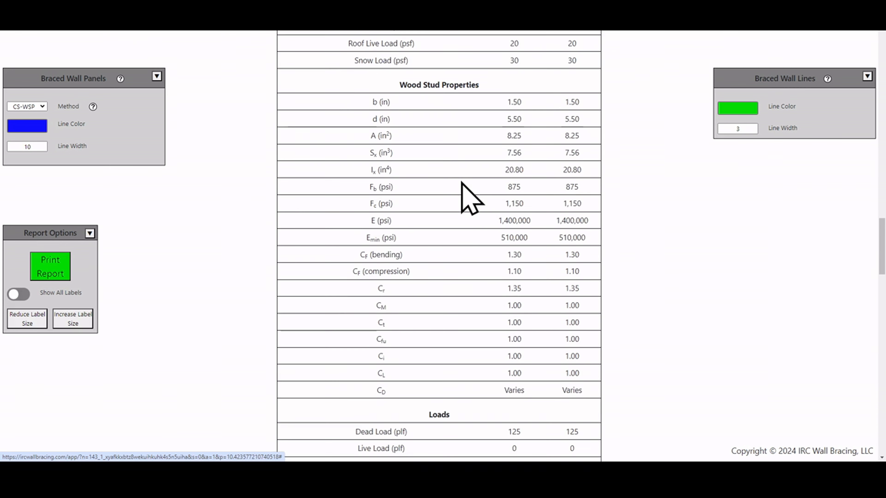
scroll(565, 279, "down", 1)
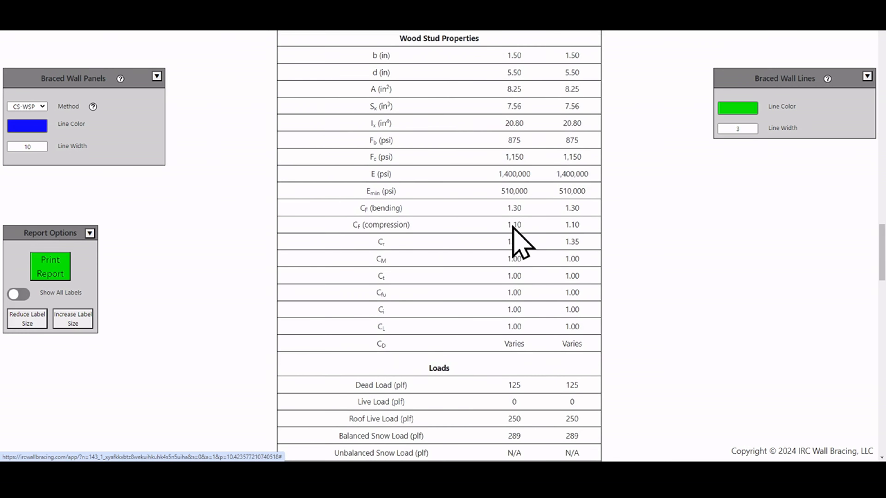
Examine the loads and the ASCE 7-10 load combination checks for both tall wall panels in the Engineered Tall Wall Summary
scroll(573, 278, "down", 3)
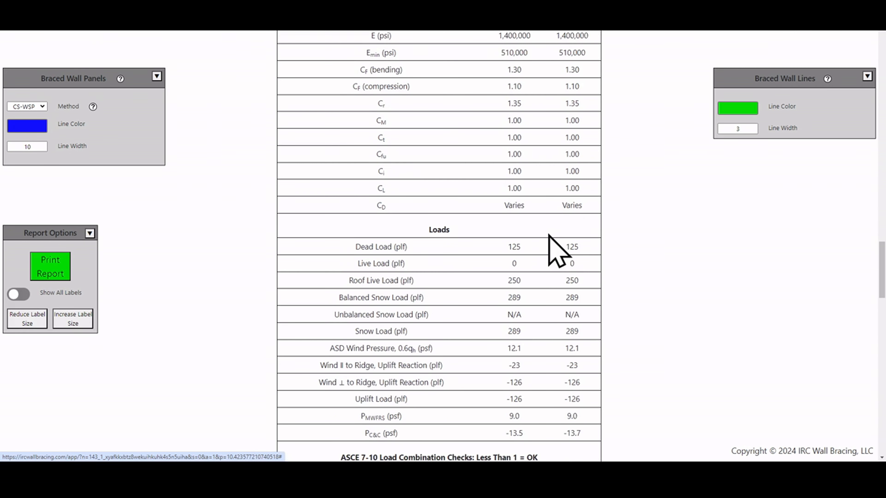
scroll(532, 232, "down", 1)
scroll(563, 296, "down", 1)
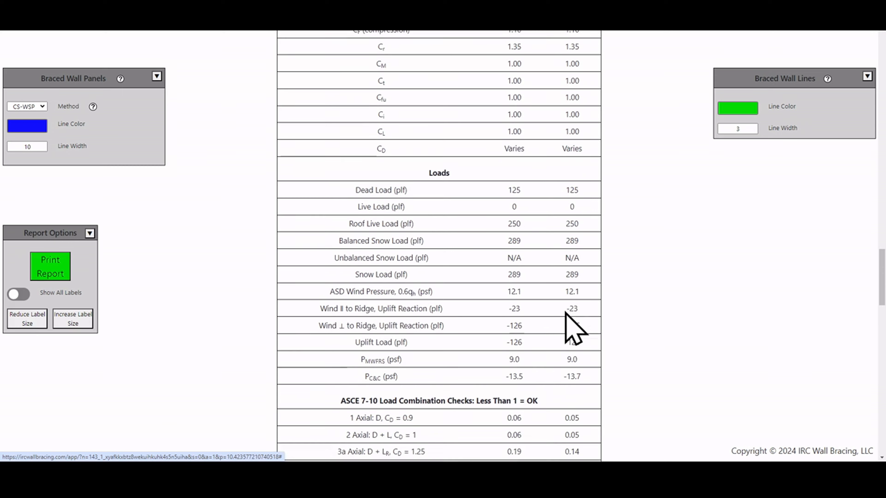
scroll(530, 223, "down", 5)
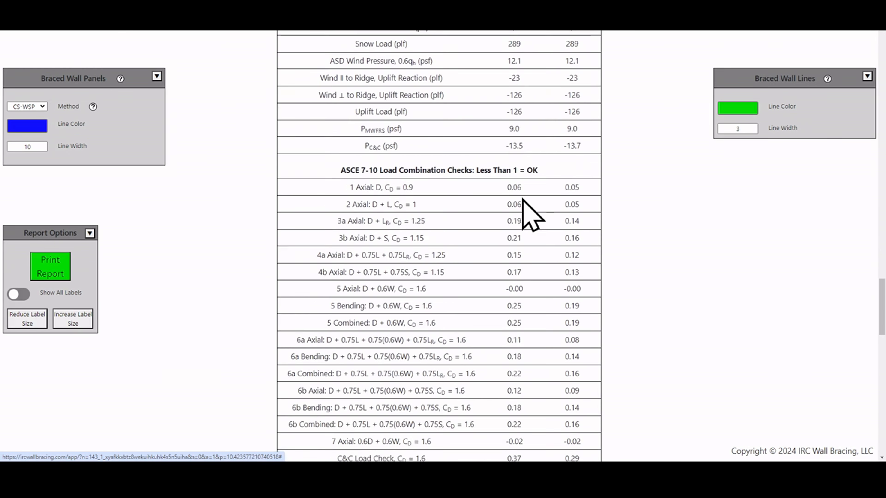
scroll(516, 140, "down", 1)
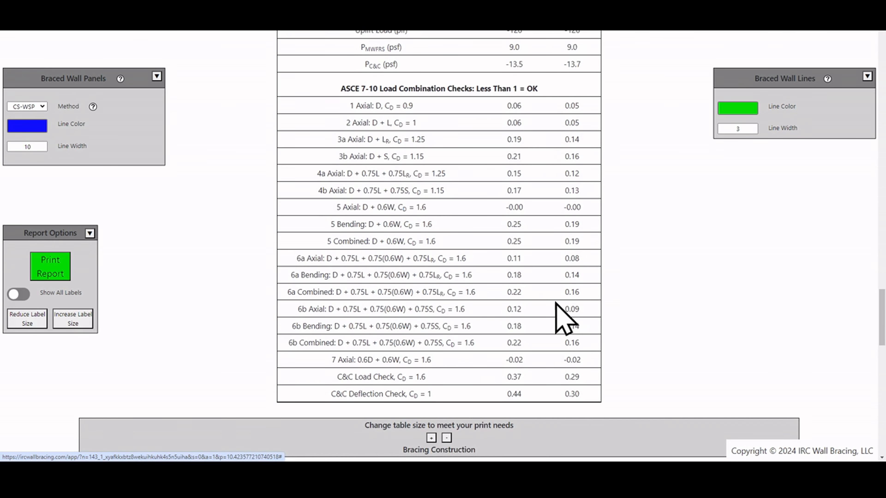
scroll(494, 209, "up", 1)
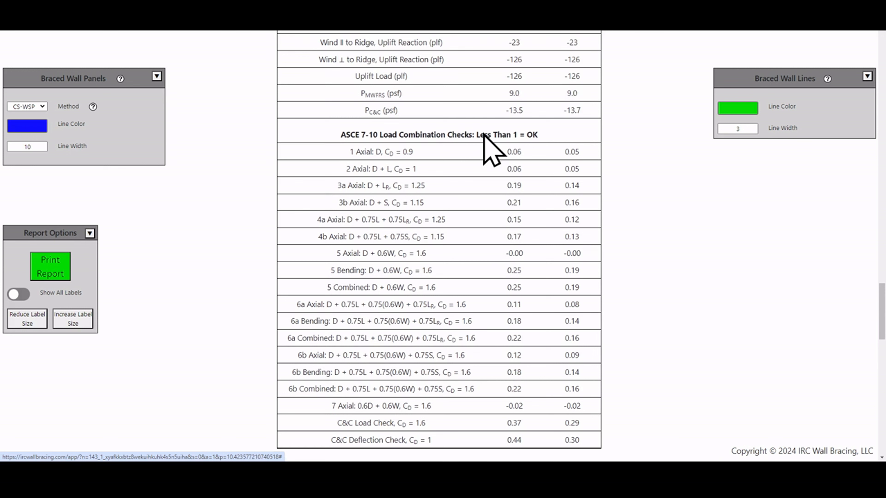
scroll(471, 165, "down", 1)
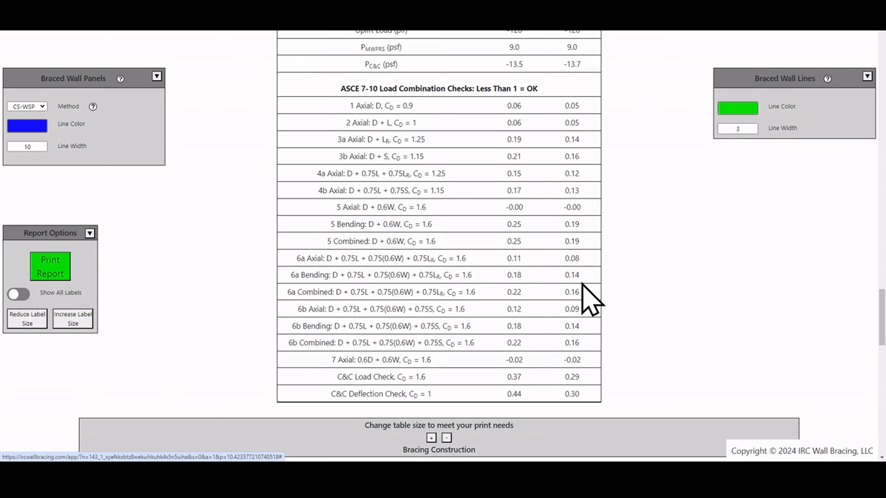
scroll(534, 225, "up", 4)
scroll(539, 245, "down", 4)
Go back up the report to review the Braced Wall Line Summary and the wall lines labelled on the bracing plan
scroll(540, 262, "up", 8)
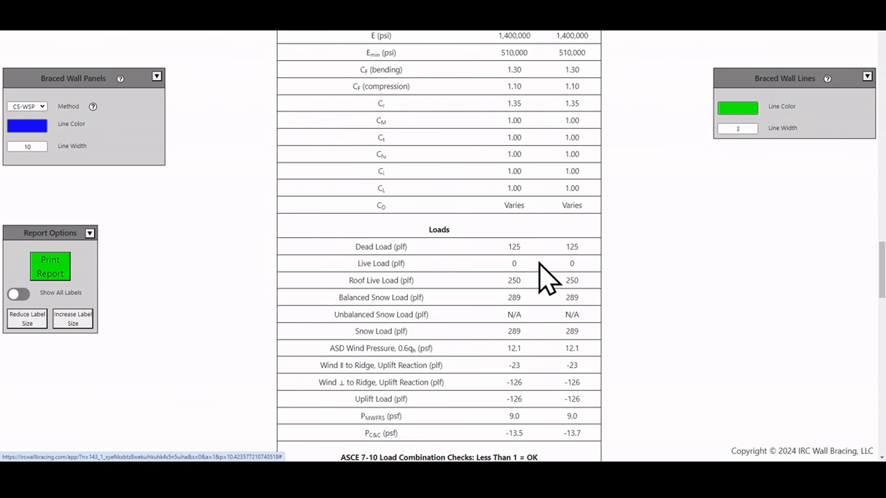
scroll(539, 262, "up", 15)
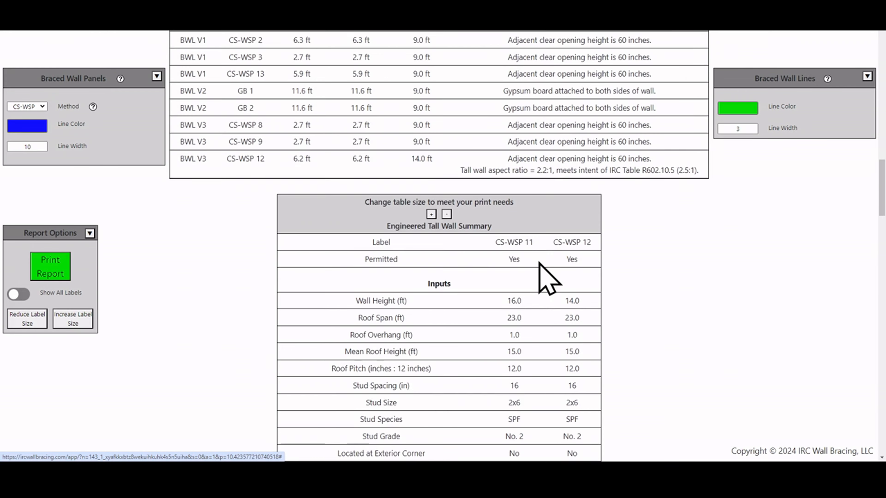
scroll(522, 263, "up", 15)
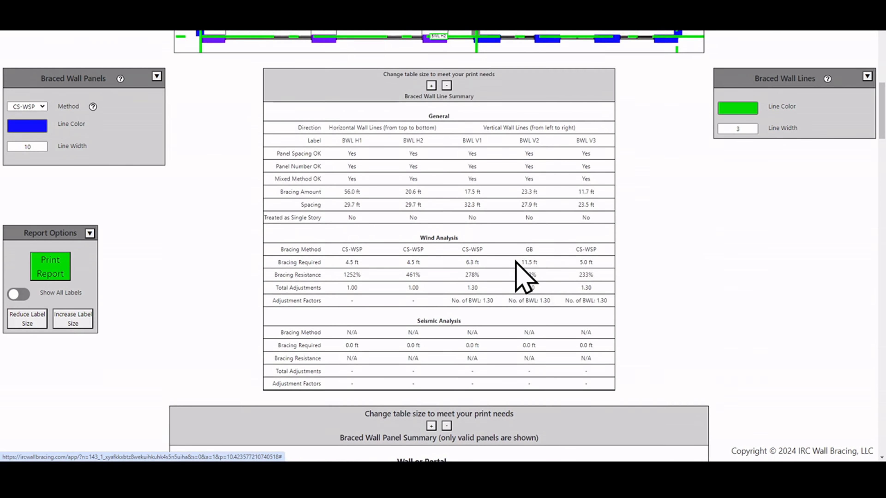
scroll(538, 267, "up", 6)
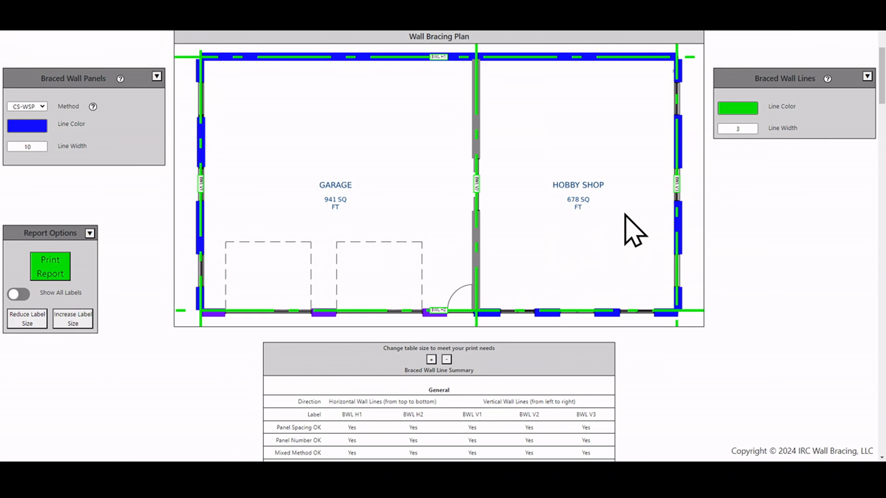
scroll(625, 215, "down", 3)
scroll(677, 146, "up", 2)
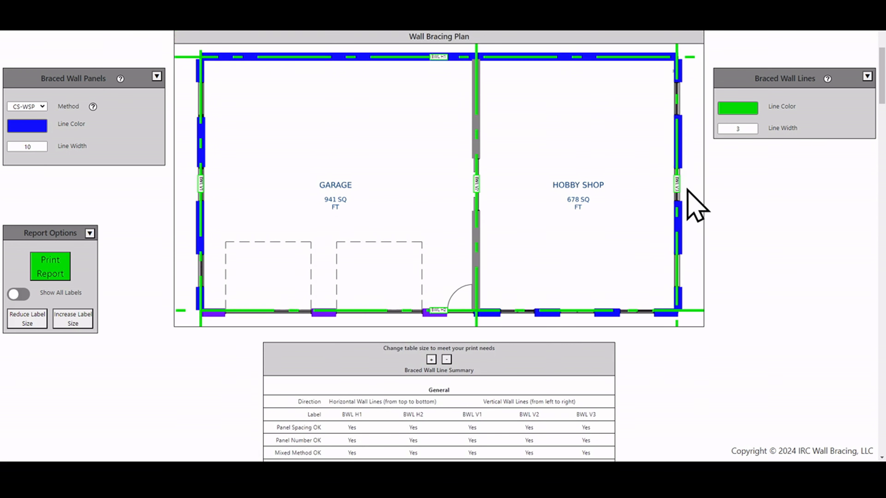
Examine the general checks, wind analysis and seismic analysis of all five braced wall lines in the Braced Wall Line Summary against the bracing plan
scroll(723, 293, "down", 4)
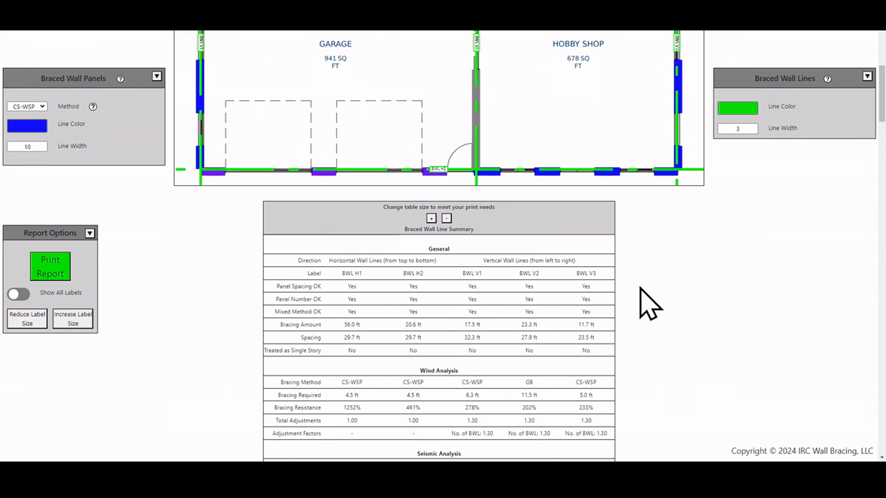
scroll(610, 254, "down", 1)
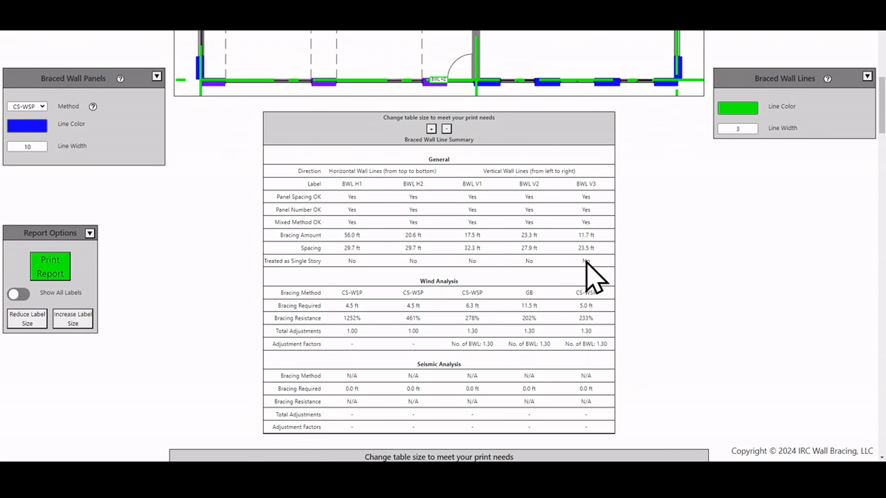
scroll(585, 322, "up", 2)
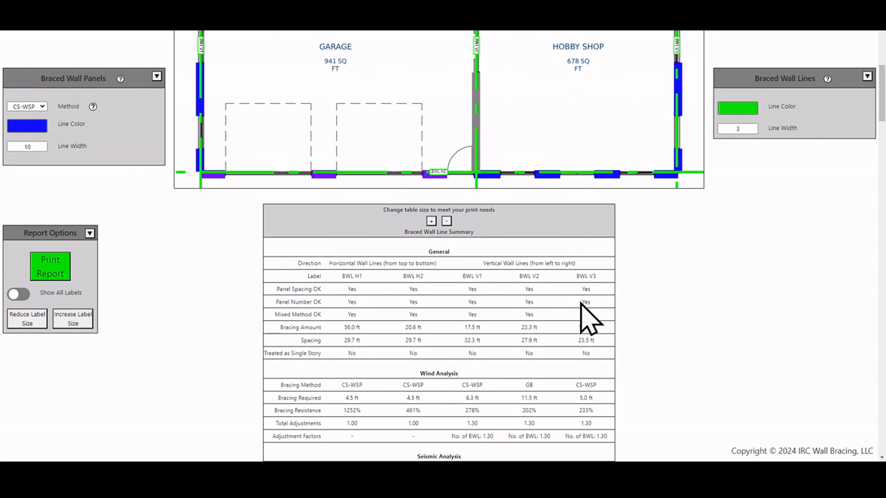
scroll(592, 317, "down", 1)
scroll(595, 328, "down", 1)
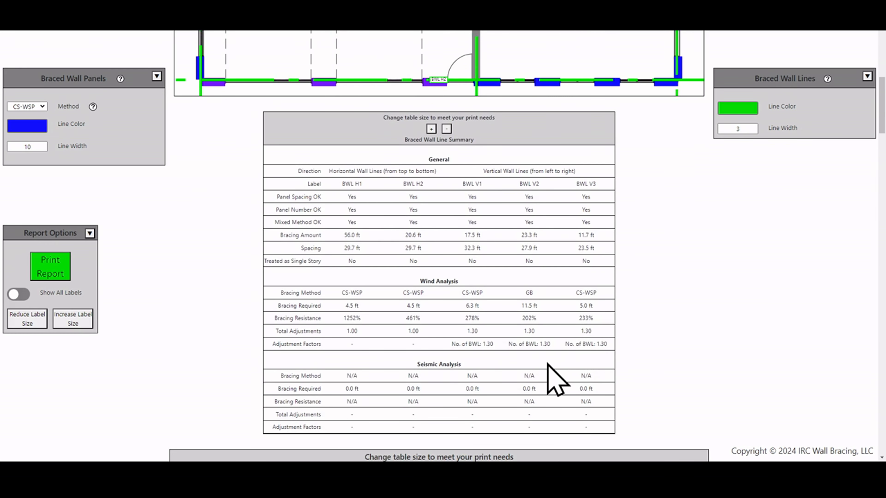
scroll(575, 336, "down", 1)
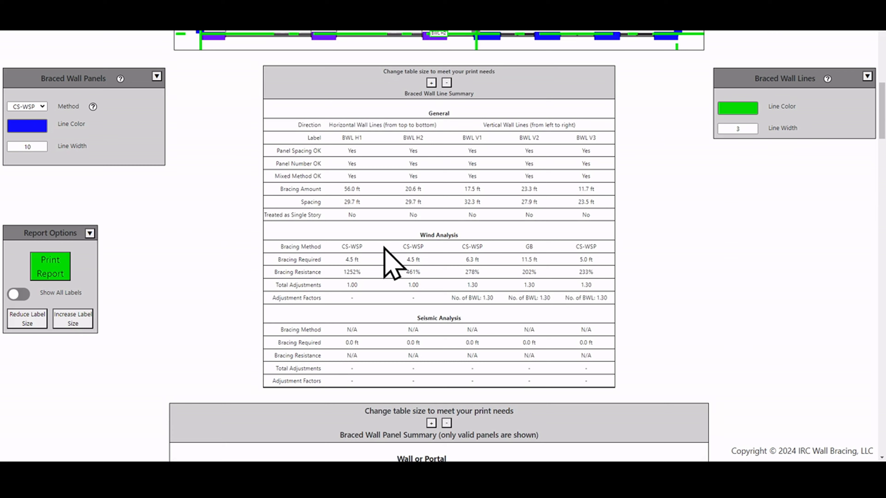
scroll(394, 265, "up", 7)
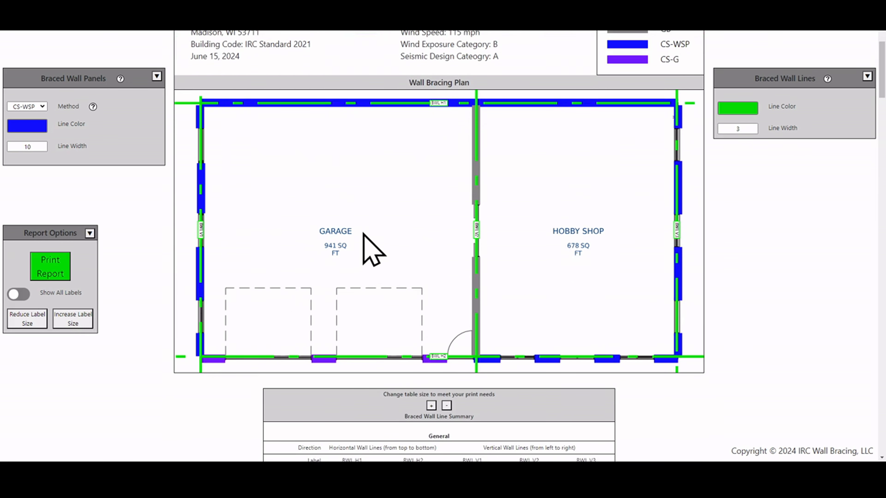